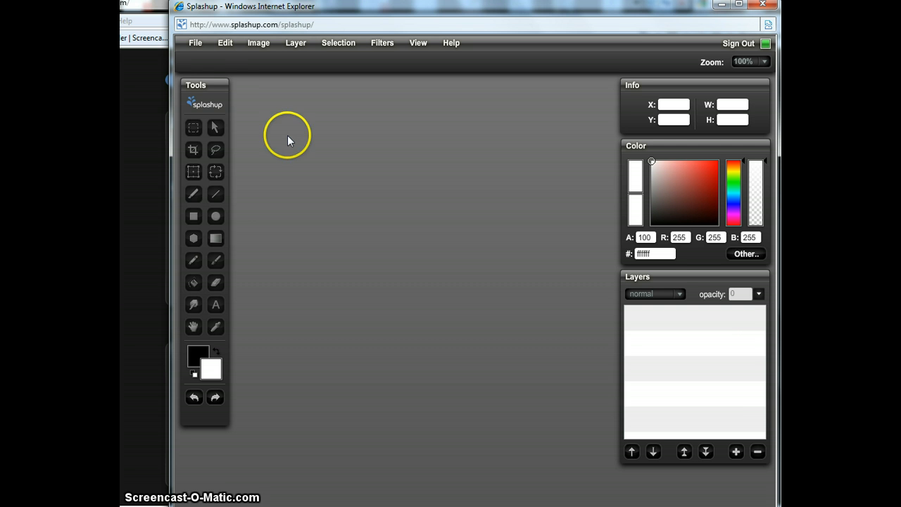
left_click(196, 45)
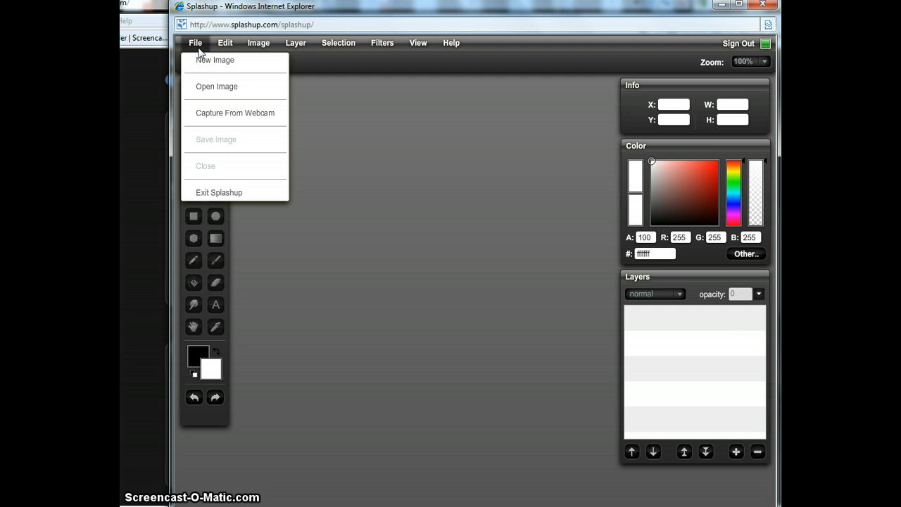
left_click(203, 63)
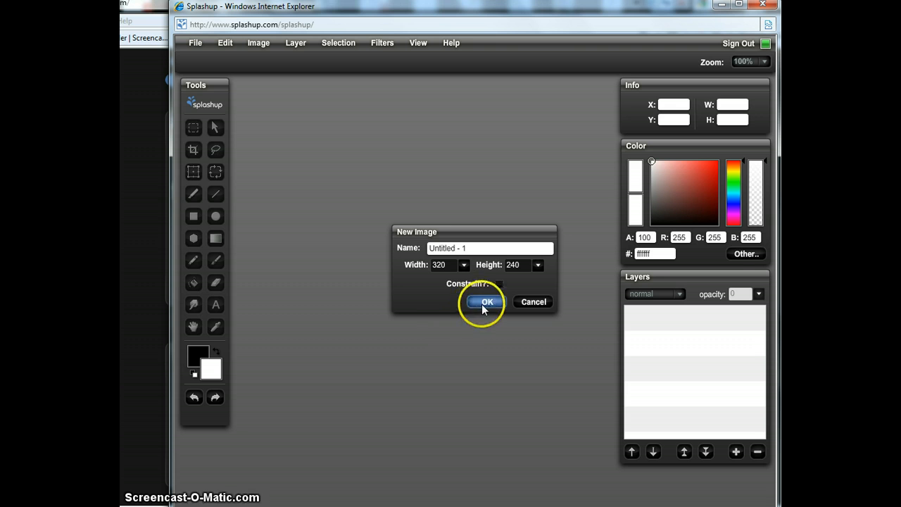
left_click(533, 302)
Open the Chicago group photo of three people from the computer's Pictures library
left_click(195, 42)
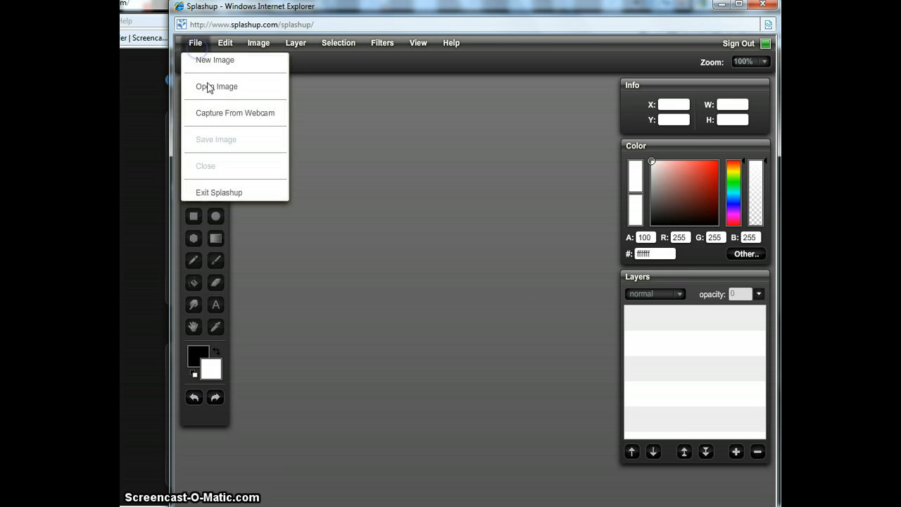
left_click(209, 88)
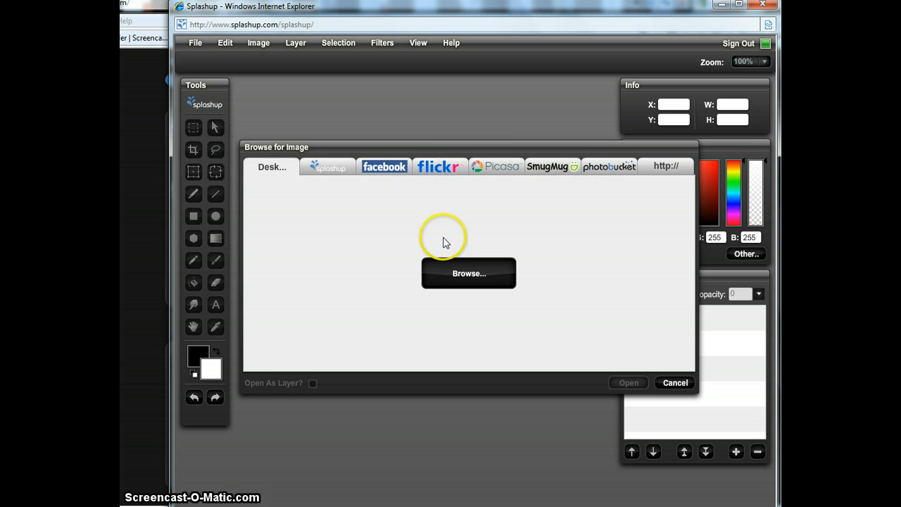
left_click(464, 280)
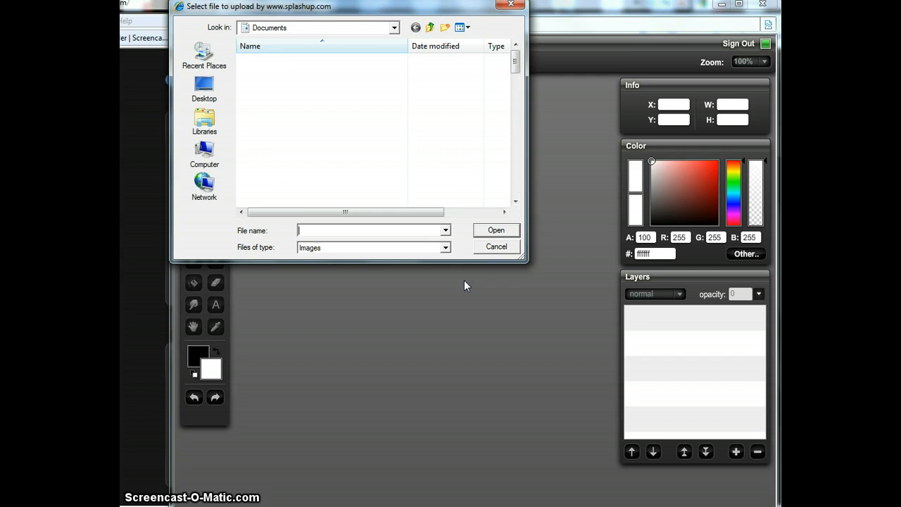
left_click(202, 121)
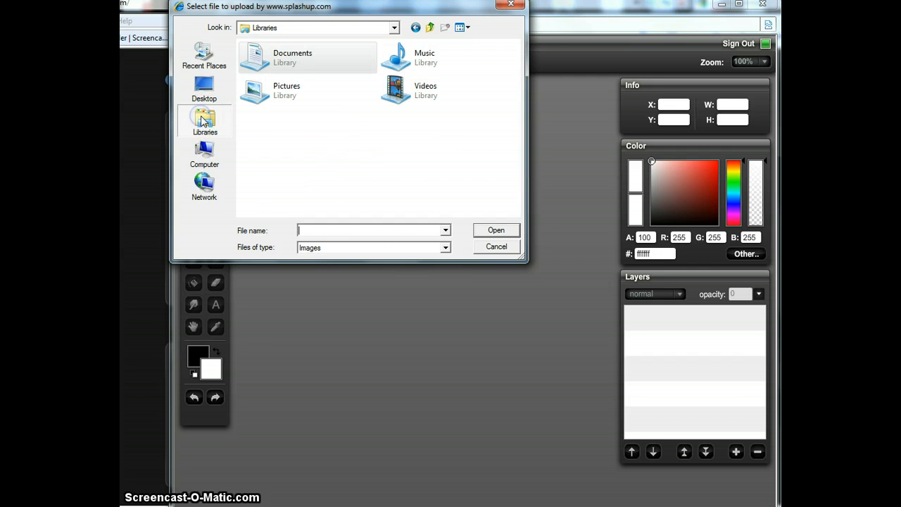
double_click(317, 97)
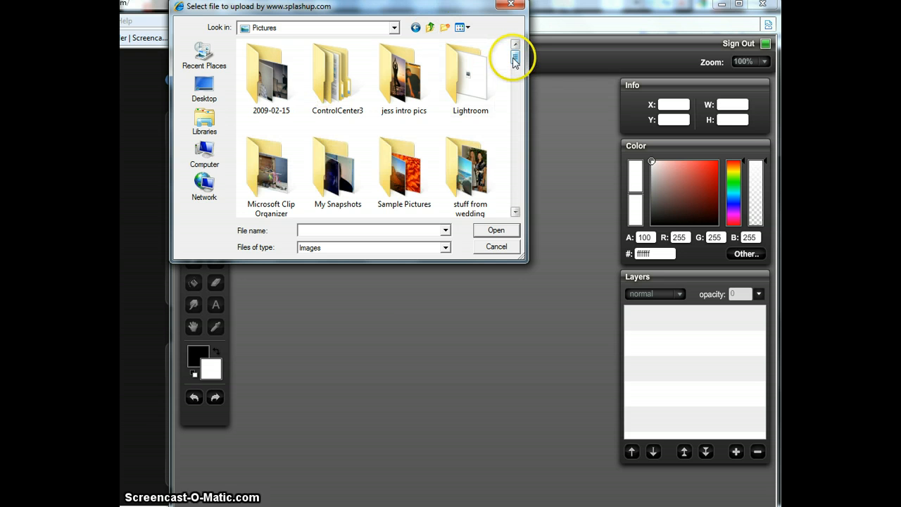
left_click_drag(515, 61, 516, 130)
left_click(467, 150)
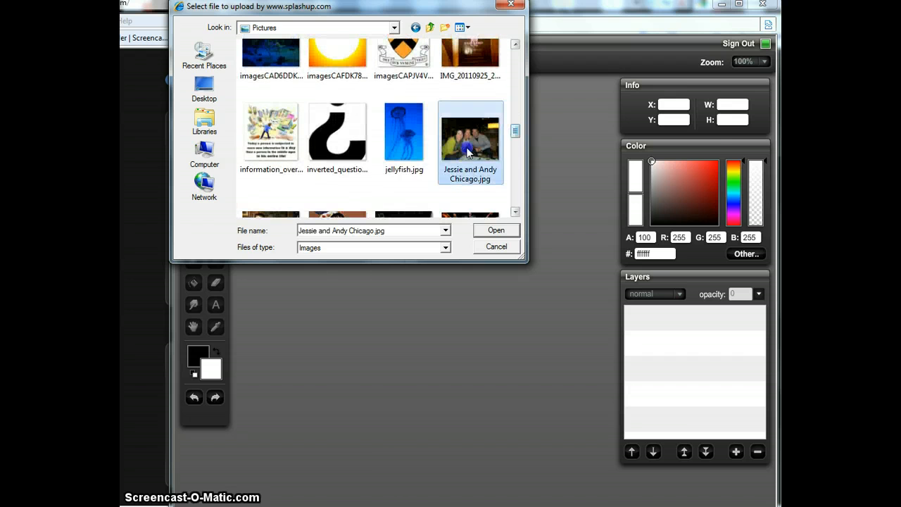
double_click(467, 150)
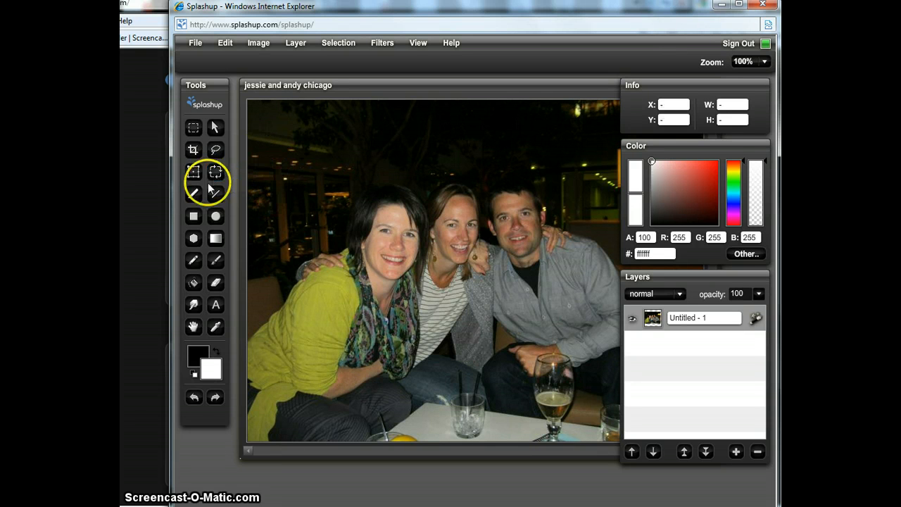
Crop the photo closer around the three people, trimming the dark background above and the table edge below
left_click(194, 128)
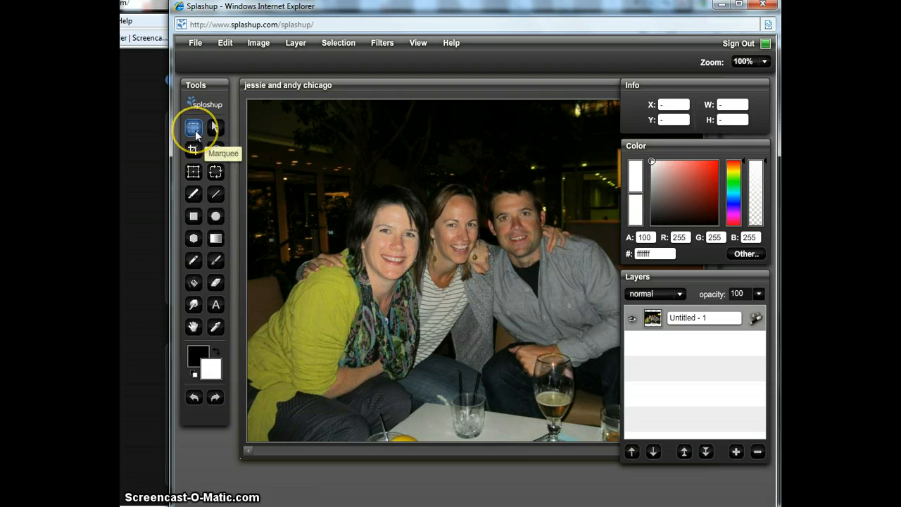
left_click(193, 149)
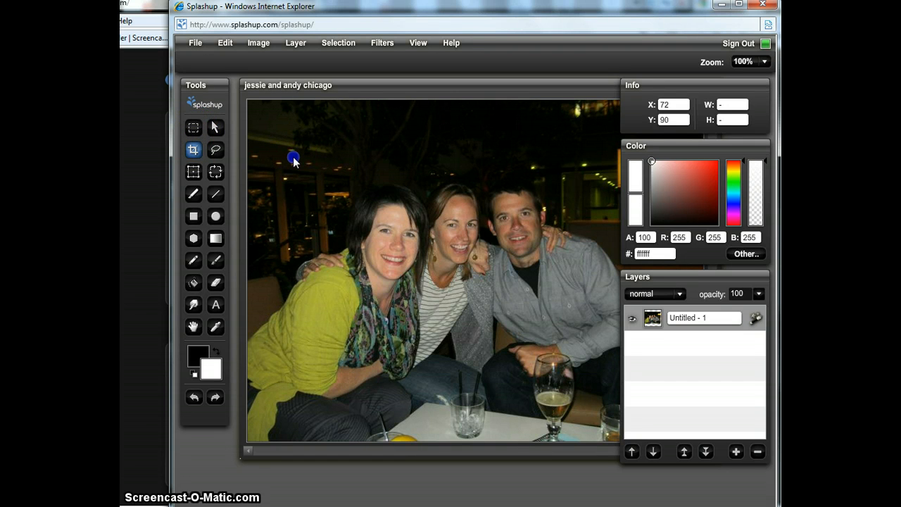
left_click_drag(294, 155, 619, 415)
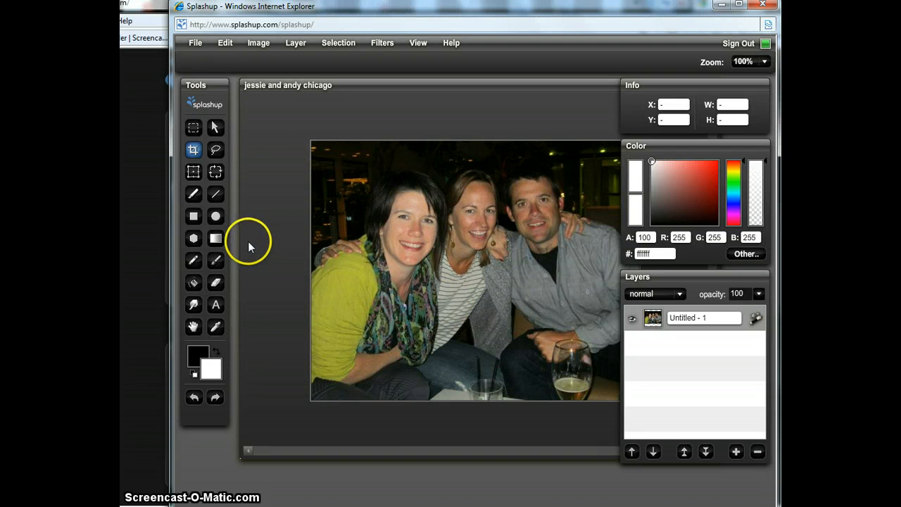
left_click(194, 194)
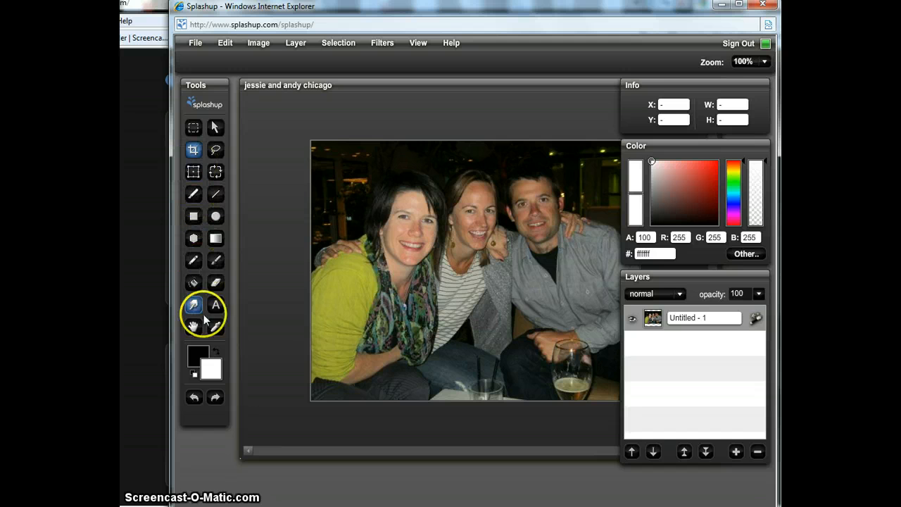
left_click(216, 218)
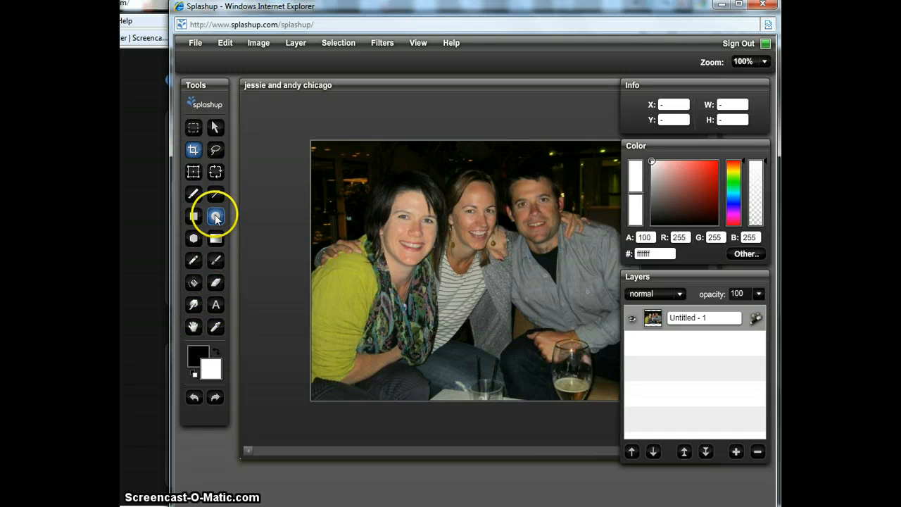
left_click(194, 195)
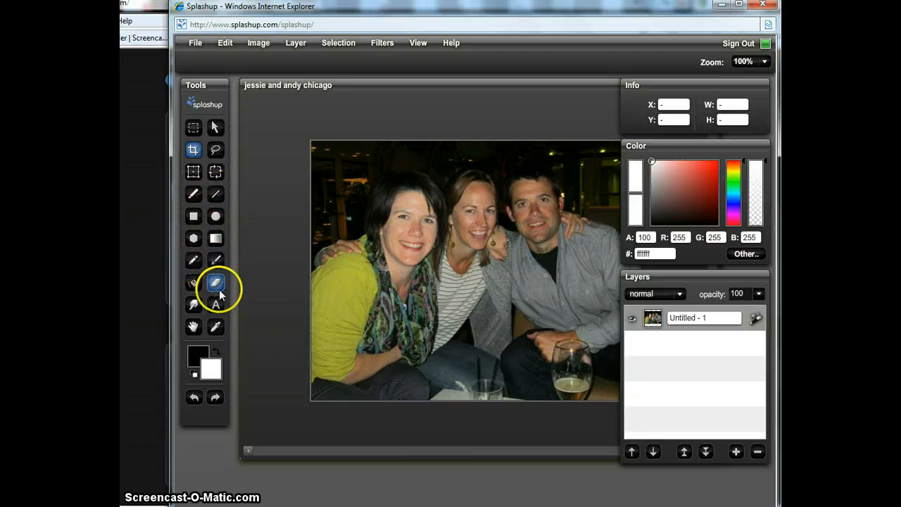
left_click(197, 283)
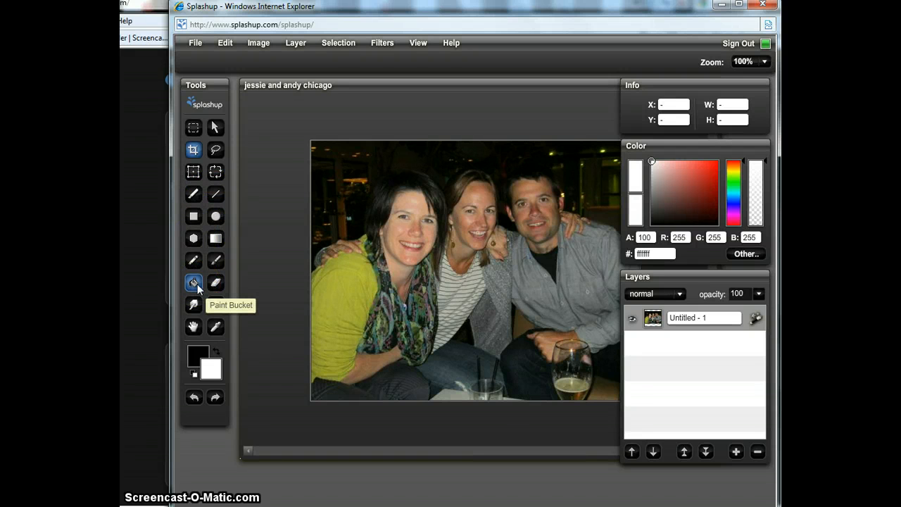
Draw a filled white three-sided polygon without a border over the upper-left part of the photo
left_click(194, 238)
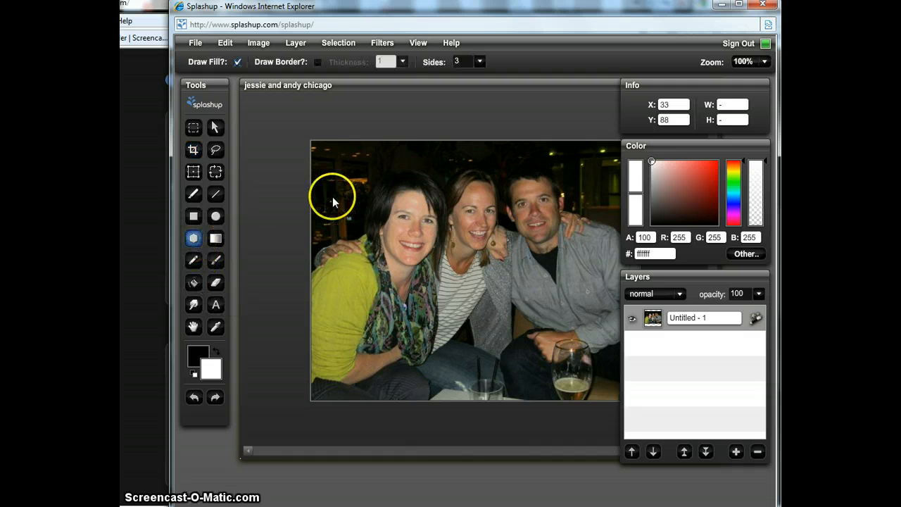
left_click_drag(333, 202, 422, 260)
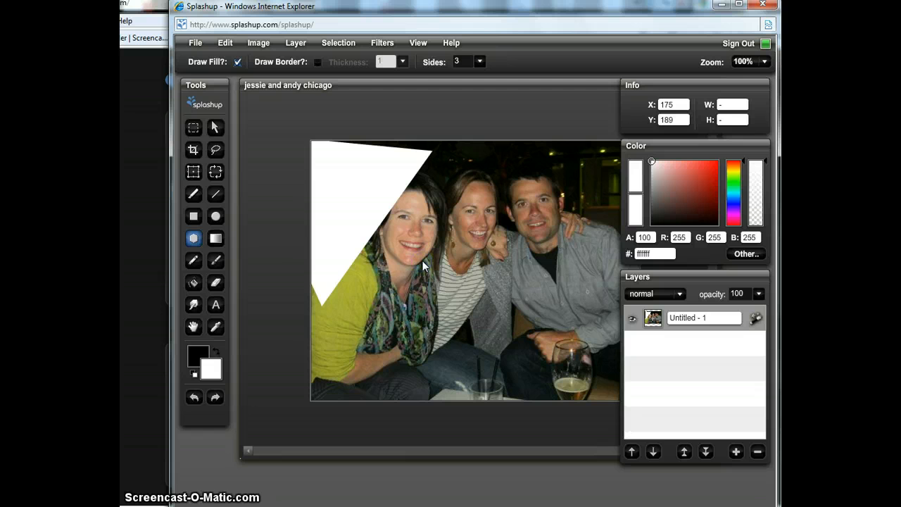
left_click_drag(358, 206, 346, 197)
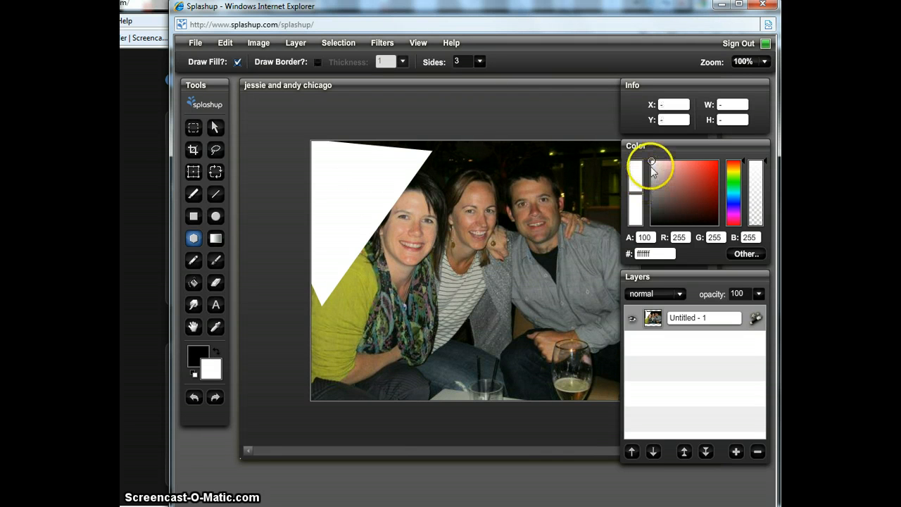
Set the drawing color to blue 3838a2 and undo the white triangle on the photo
left_click_drag(652, 165, 694, 185)
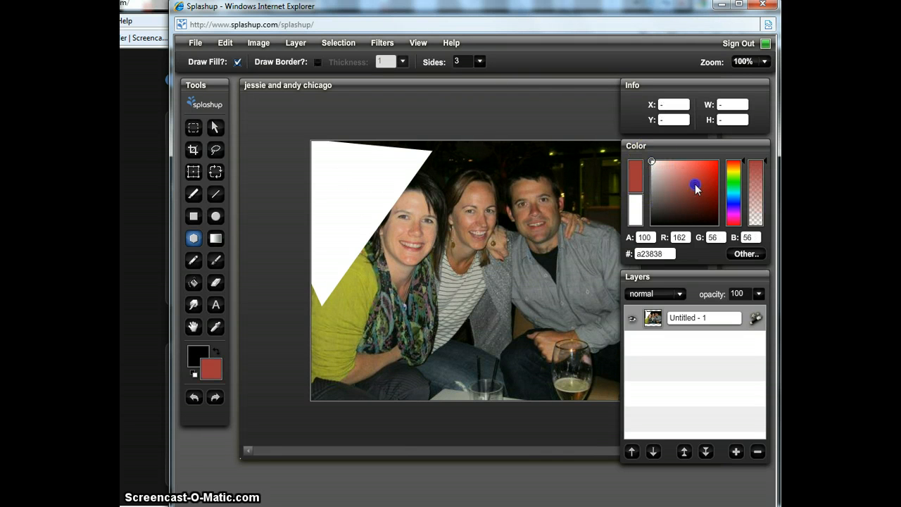
left_click(732, 204)
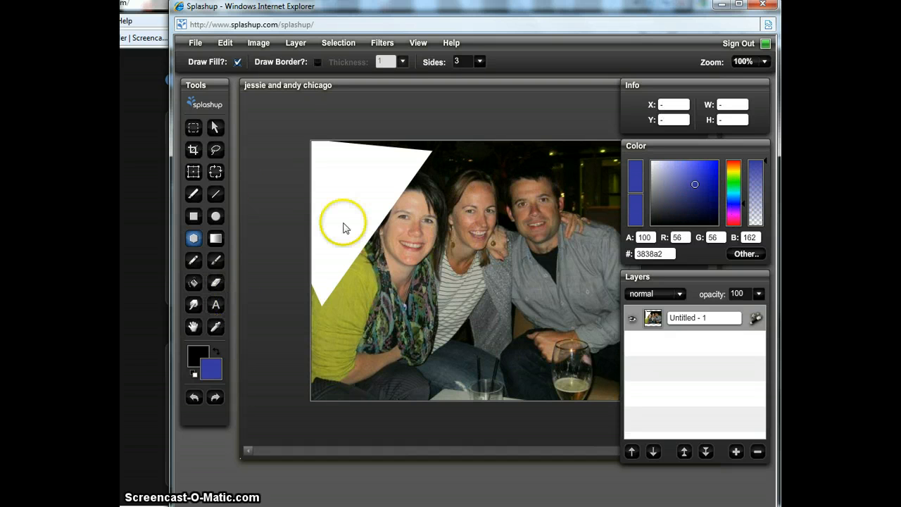
left_click(199, 397)
Lower the alpha of the blue drawing color to 15
left_click(195, 283)
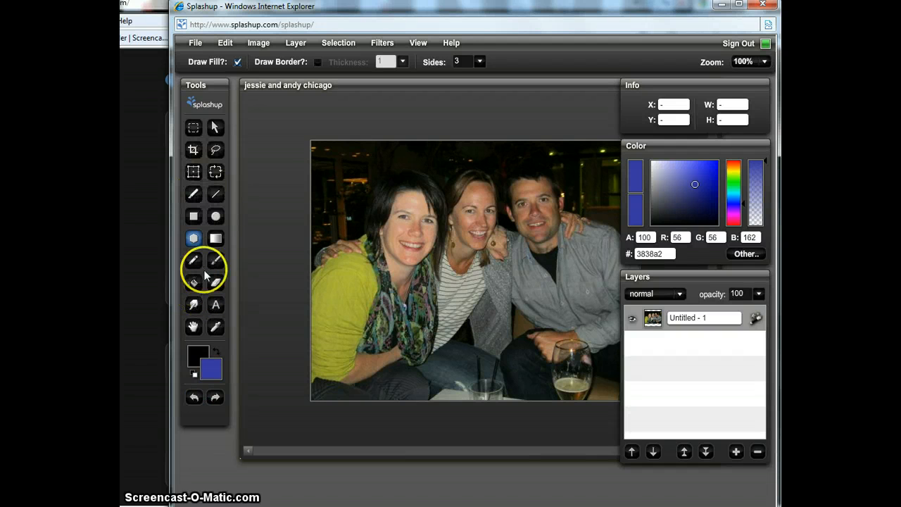
left_click(202, 258)
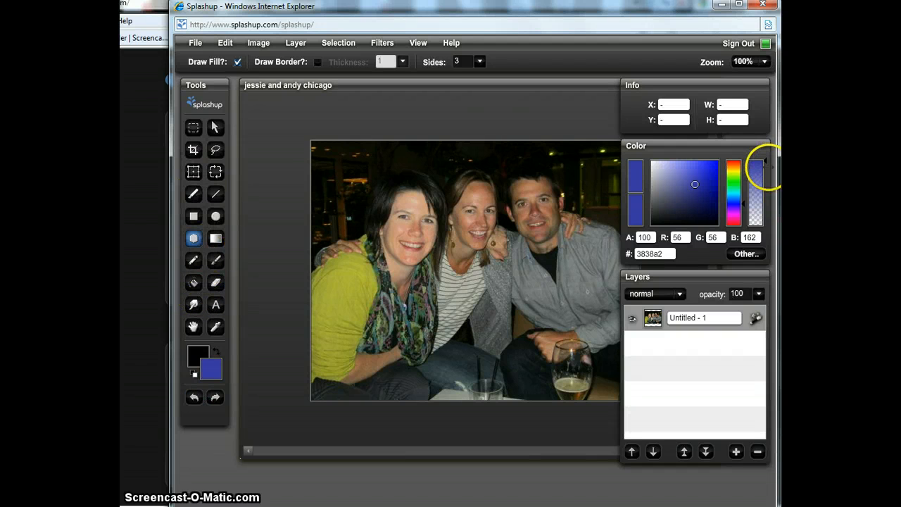
left_click_drag(767, 161, 766, 215)
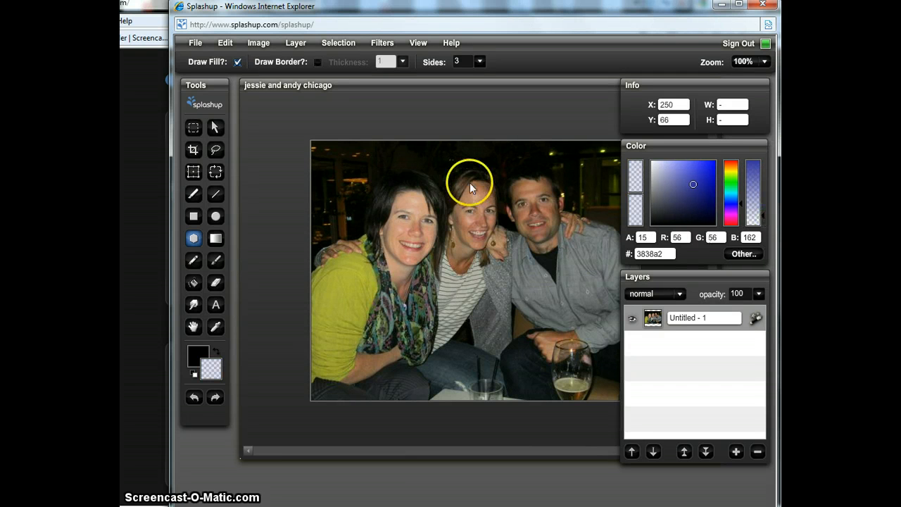
Tint the whole photo with the translucent blue by painting one freehand dab at size 574
left_click(194, 260)
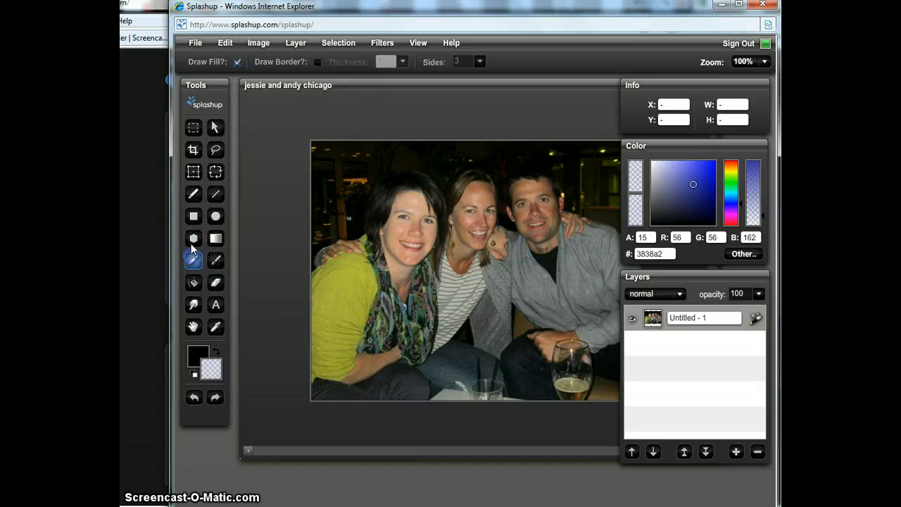
left_click(239, 63)
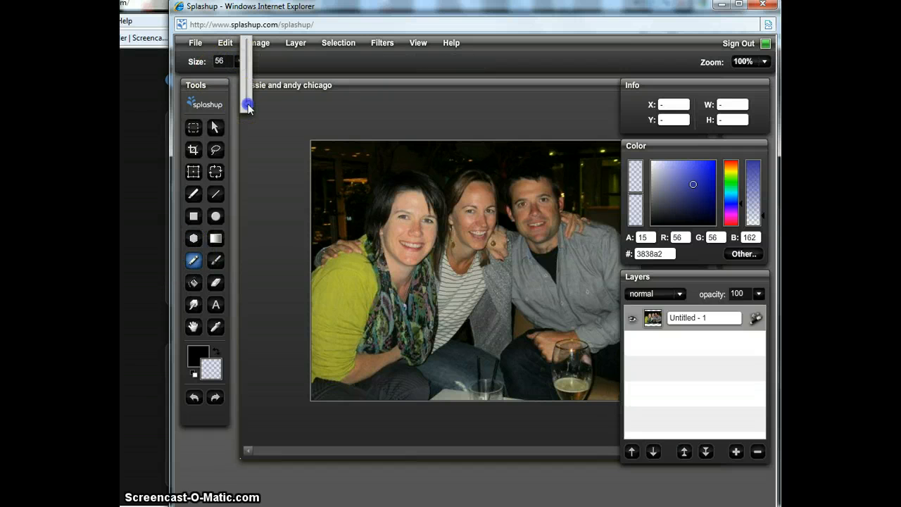
left_click_drag(246, 104, 247, 67)
left_click(241, 63)
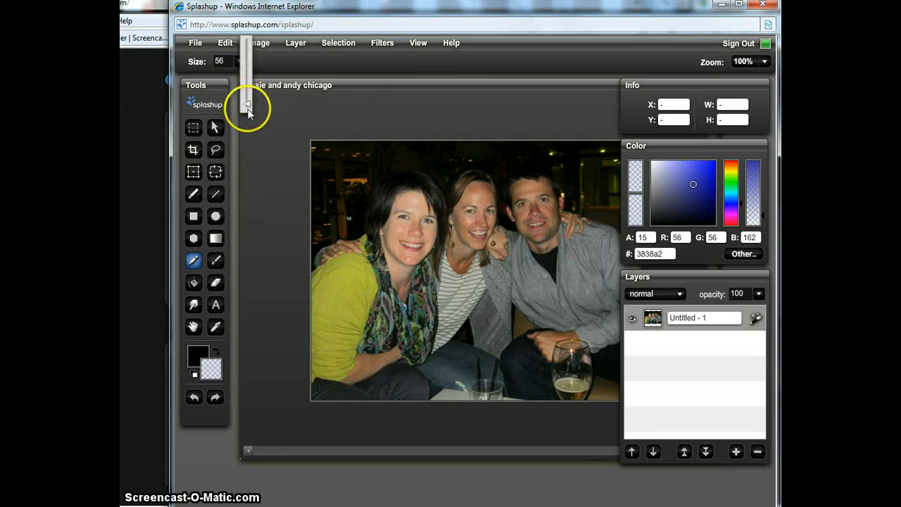
left_click_drag(246, 105, 246, 66)
left_click(350, 252)
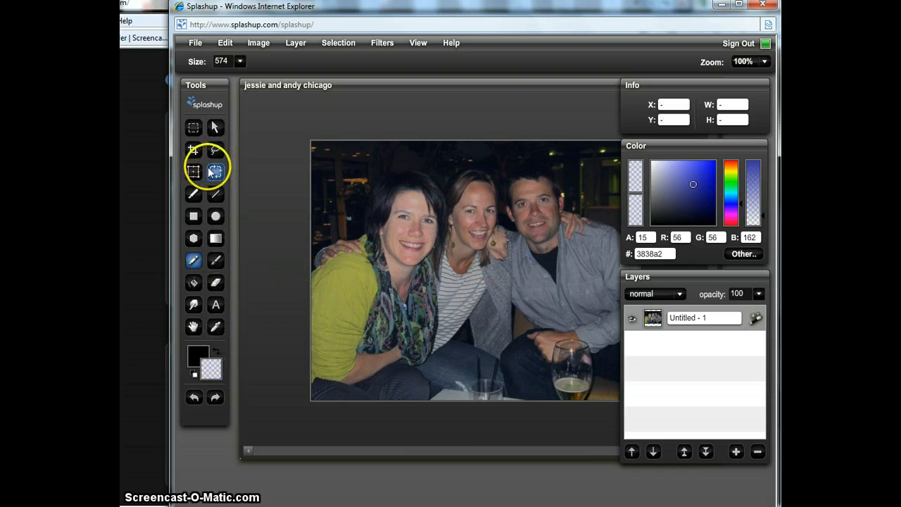
Draw a small filled, borderless translucent blue rectangle on the dark background at the photo's upper left
left_click(195, 215)
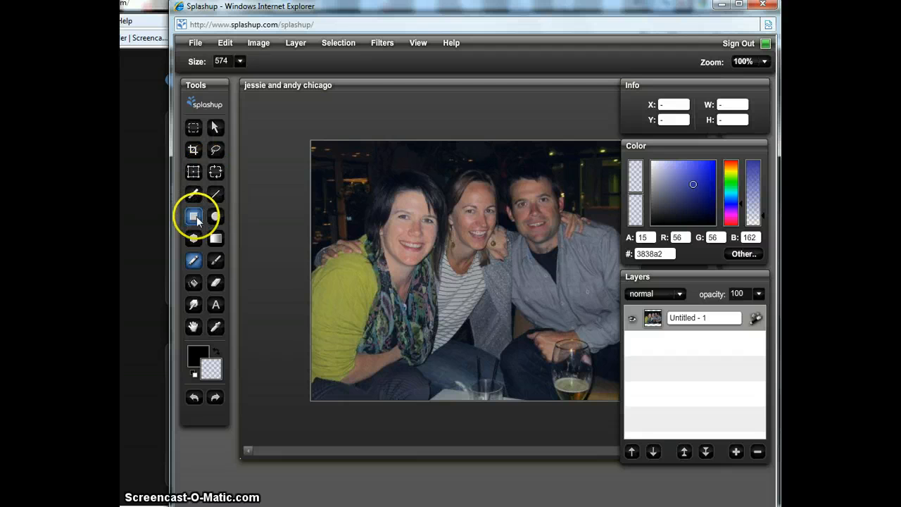
left_click(239, 62)
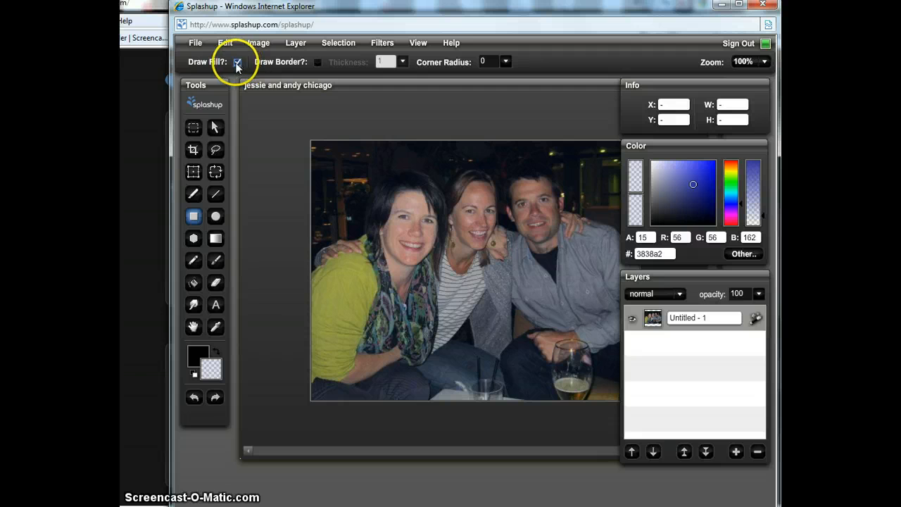
mouse_move(334, 182)
left_mouse_down()
mouse_move(343, 226)
mouse_move(364, 224)
left_mouse_up()
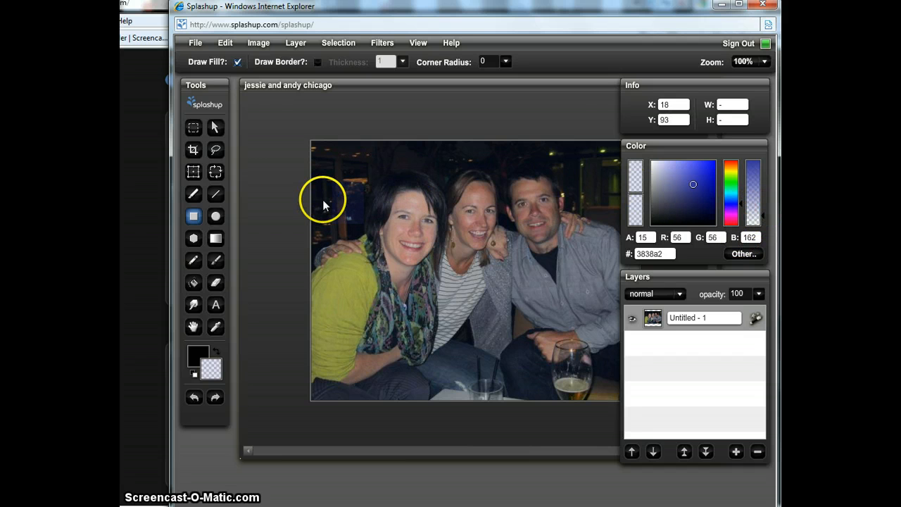
Draw an unfilled rectangular frame with a black border of thickness 65 around the people in the photo
left_click(317, 62)
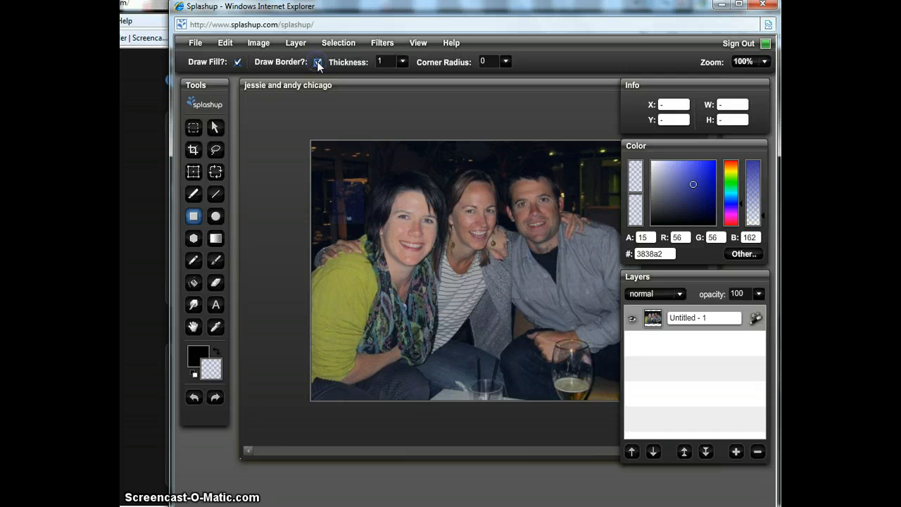
left_click(402, 61)
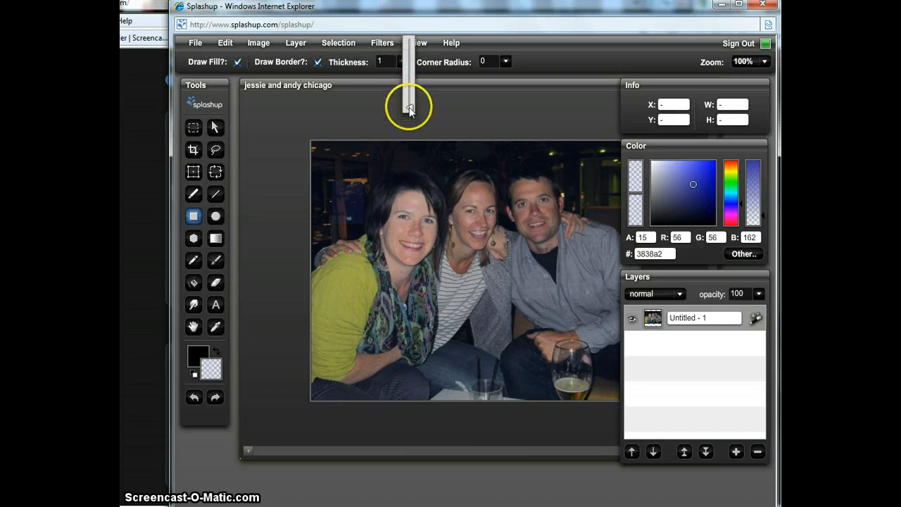
left_click_drag(409, 106, 407, 67)
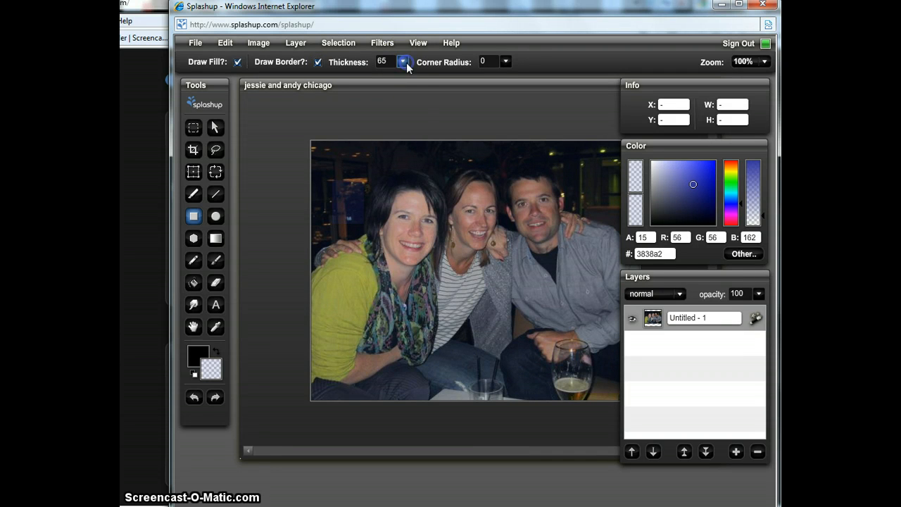
left_click(237, 62)
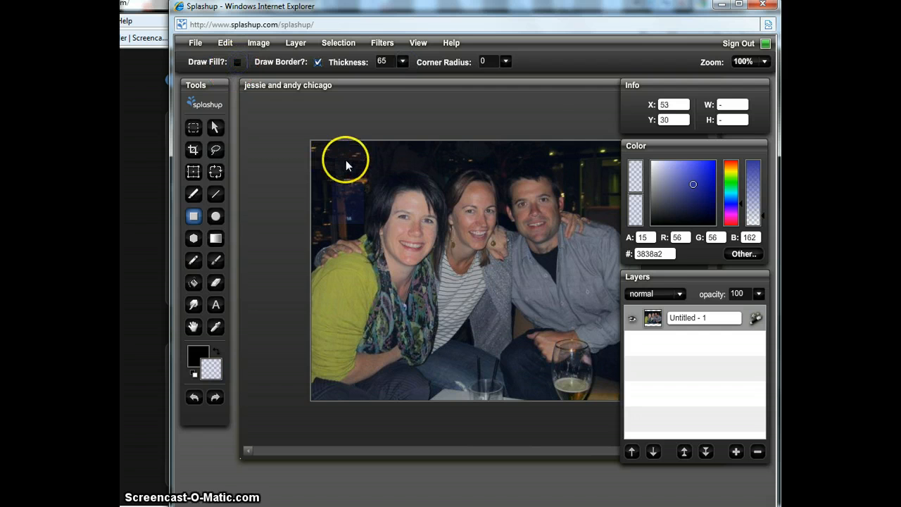
left_click_drag(350, 161, 616, 357)
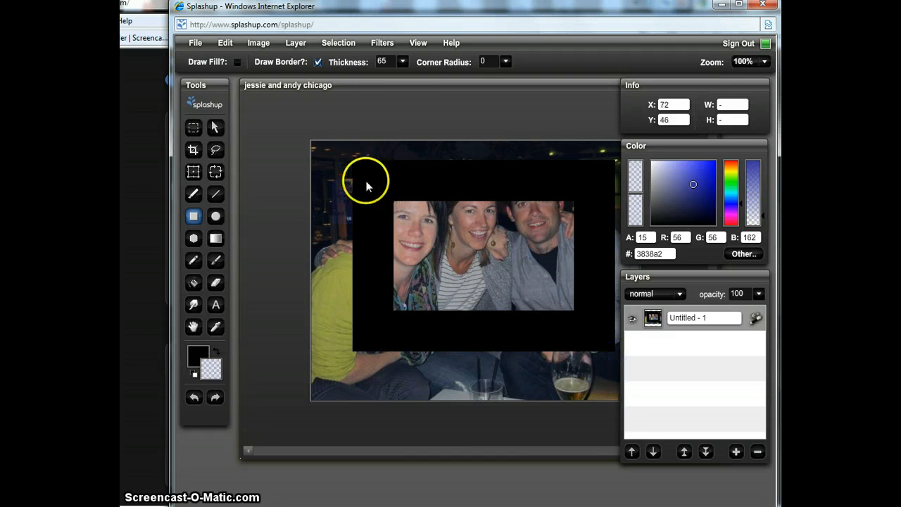
Undo the thick black frame and draw a larger unfilled one around the three faces with border thickness 39
left_click(402, 61)
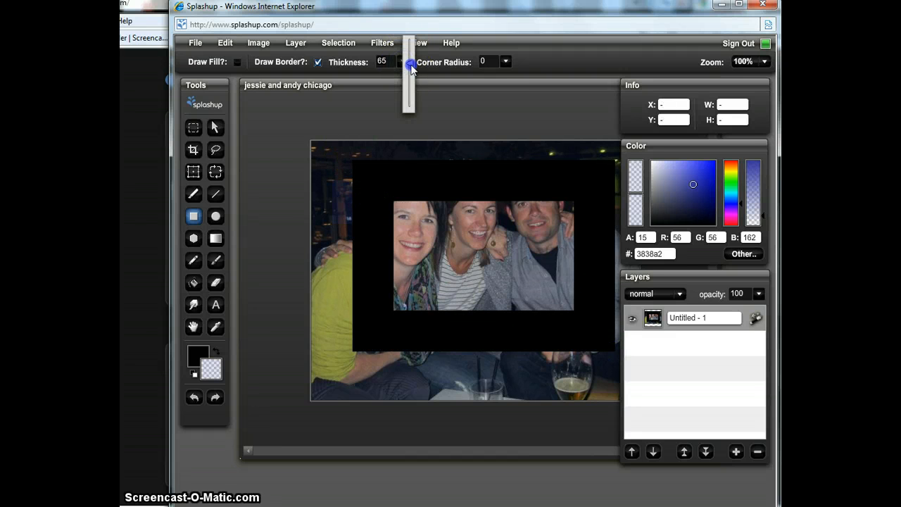
left_click_drag(411, 63, 412, 84)
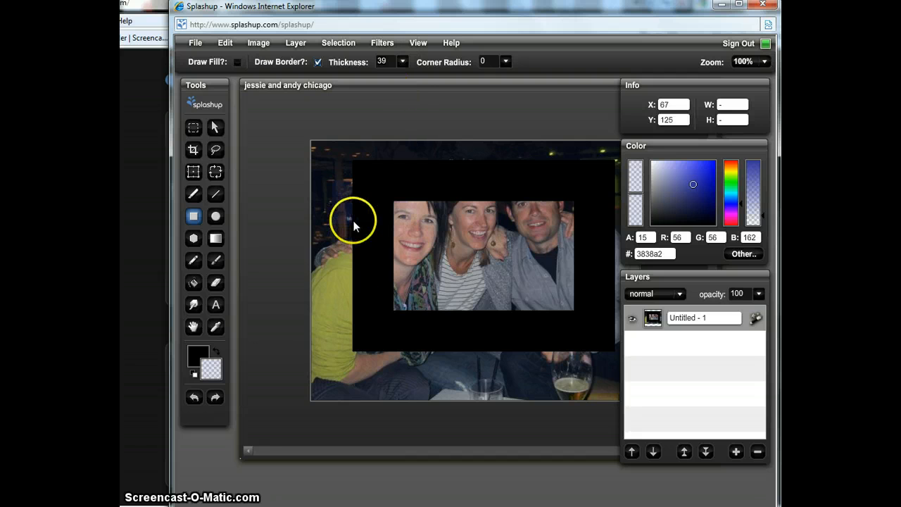
left_click(196, 399)
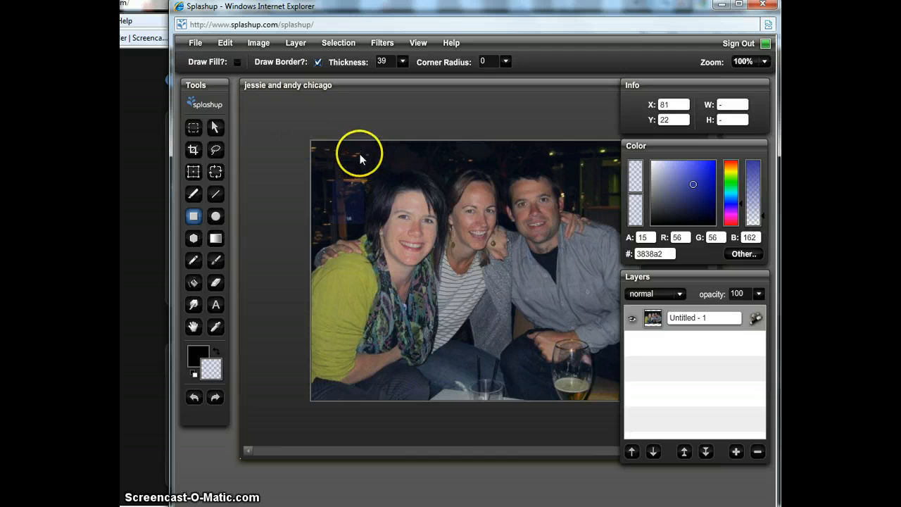
left_click_drag(348, 149, 622, 343)
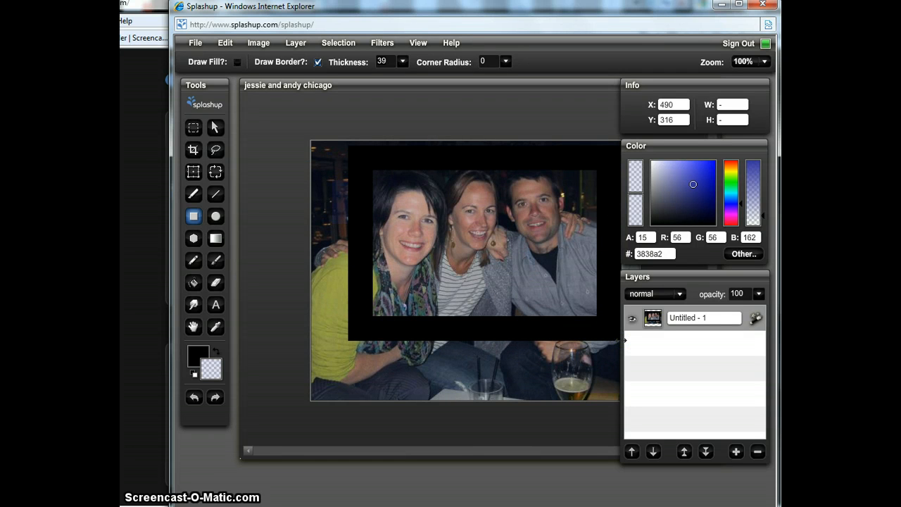
Start a text layer on the photo and set its font to Century Gothic at size 18
left_click(216, 304)
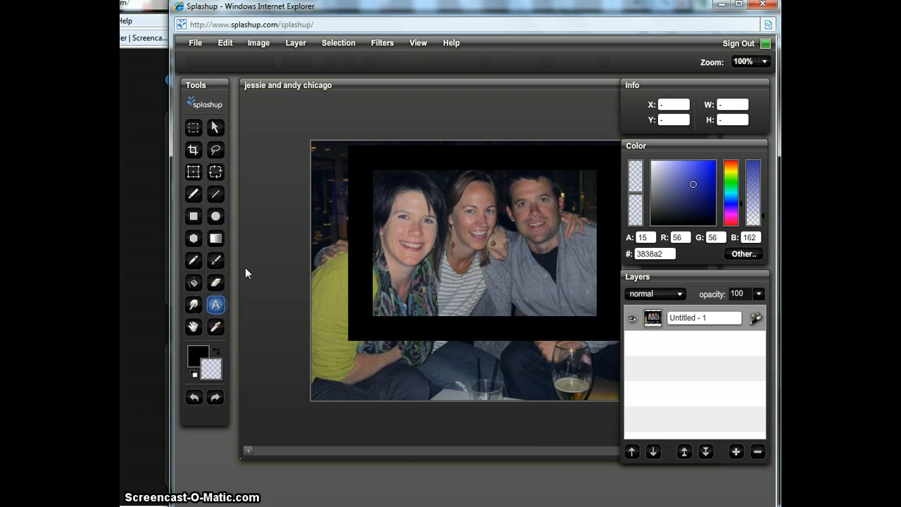
left_click(385, 280)
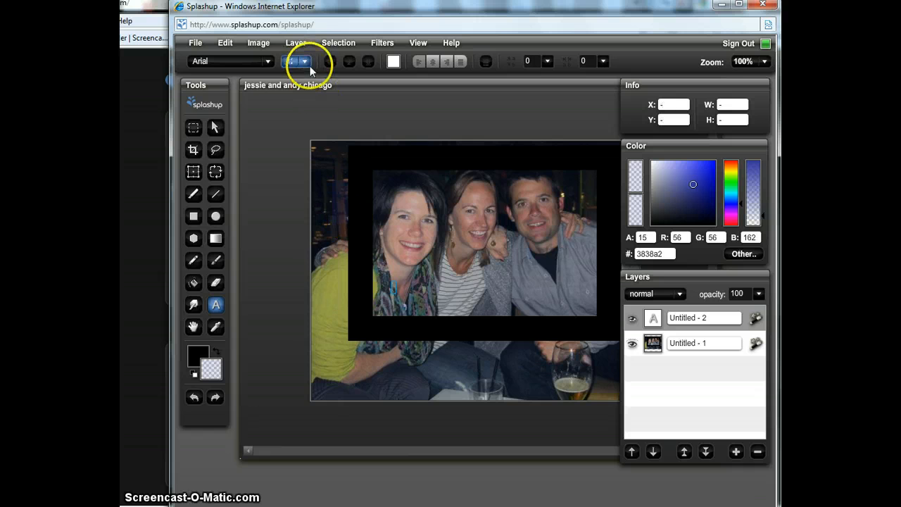
left_click(269, 62)
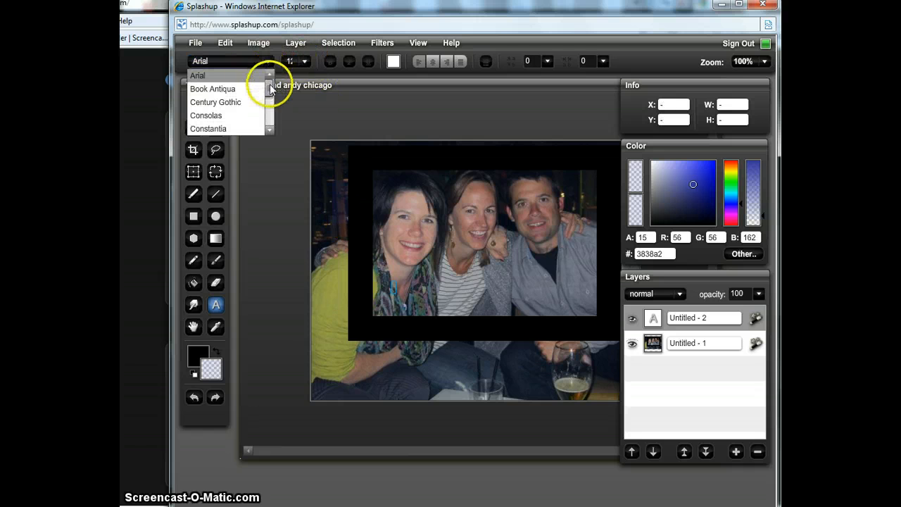
mouse_move(271, 85)
left_mouse_down()
mouse_move(270, 115)
mouse_move(265, 79)
left_mouse_up()
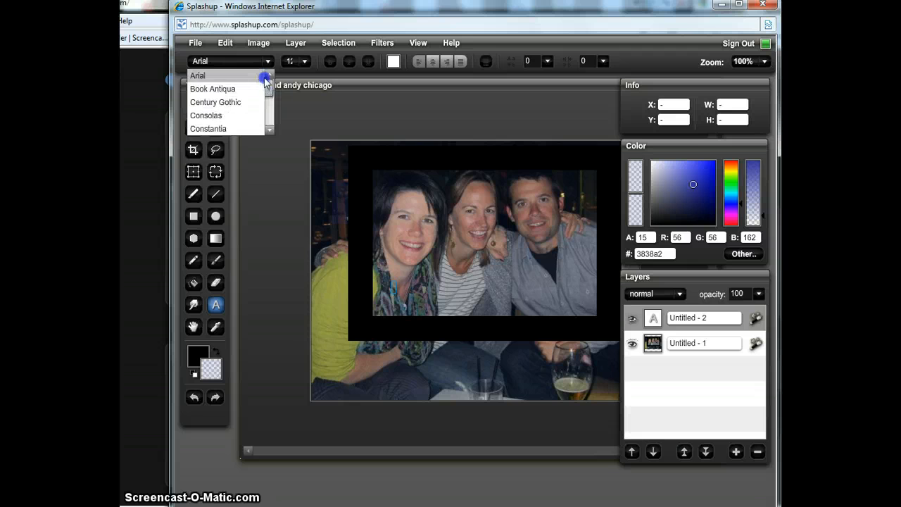
left_click(230, 102)
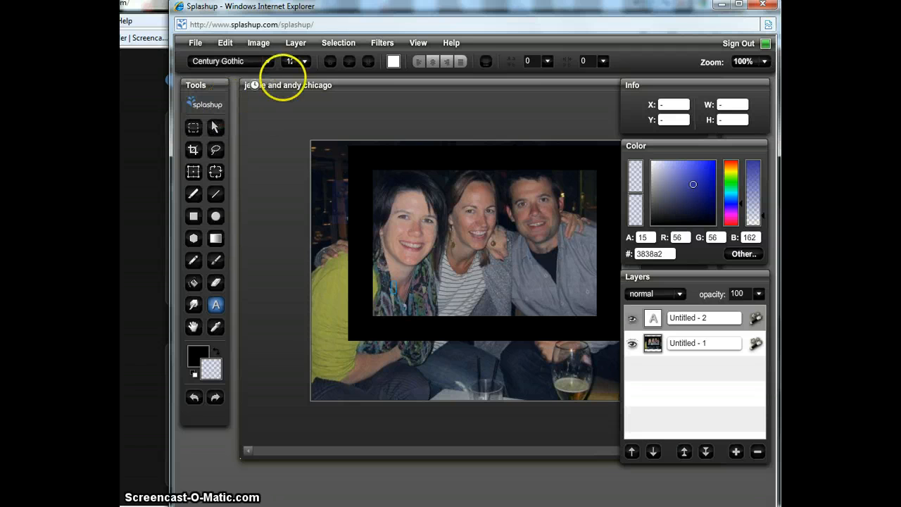
left_click(306, 62)
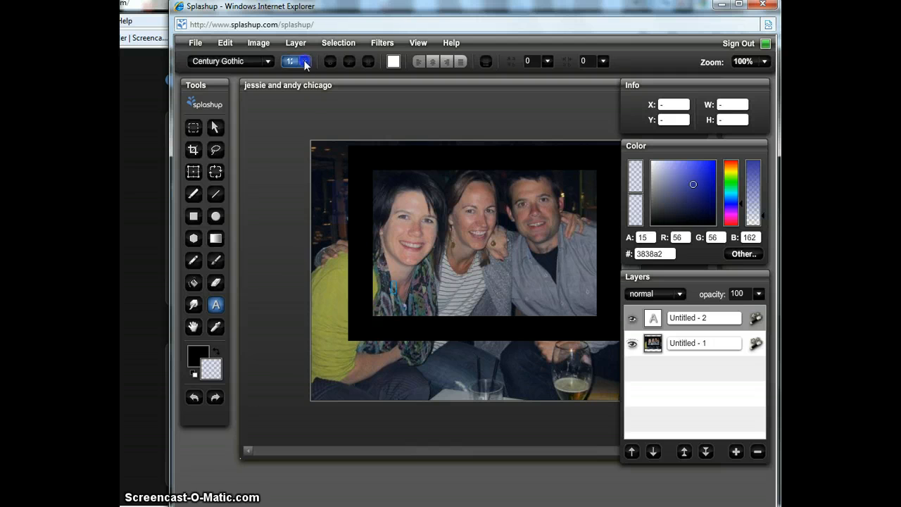
left_click(290, 125)
Enter the white caption "Chicago" near the lower-left corner inside the black frame
left_click(363, 182)
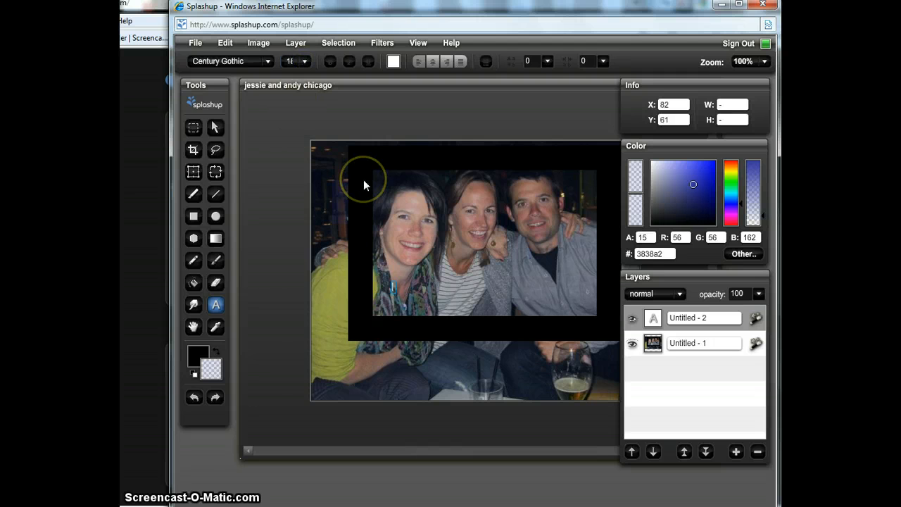
type("Chicago")
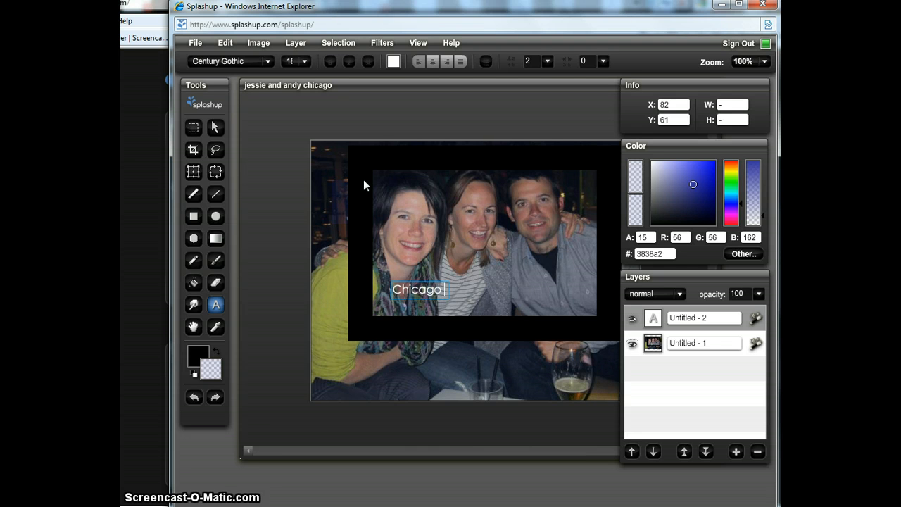
left_click(422, 366)
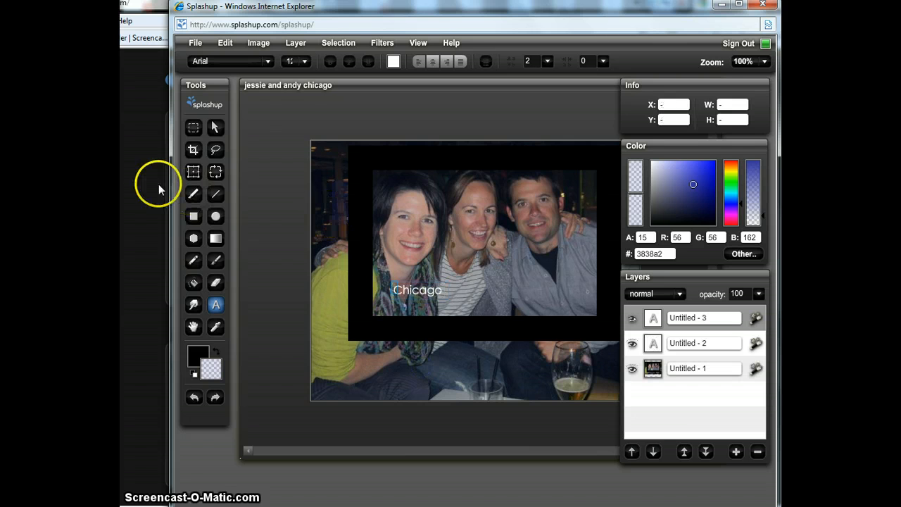
left_click(217, 201)
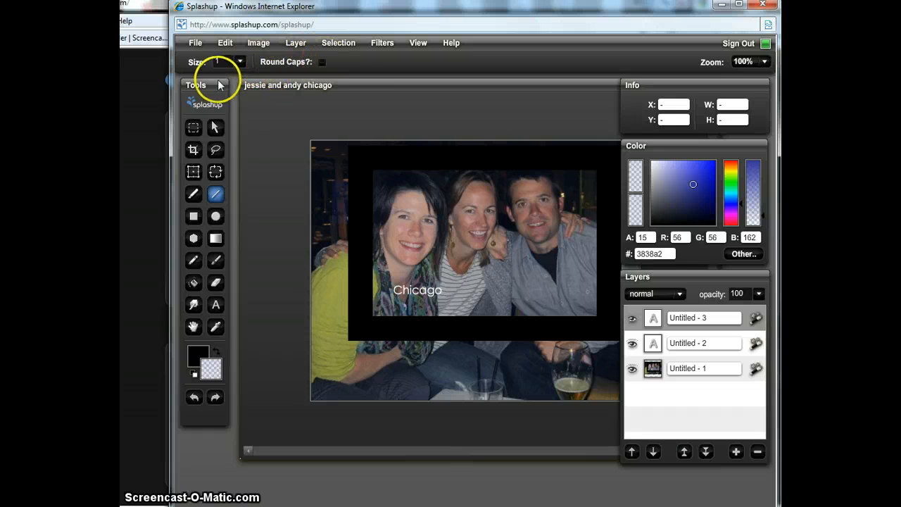
left_click(319, 62)
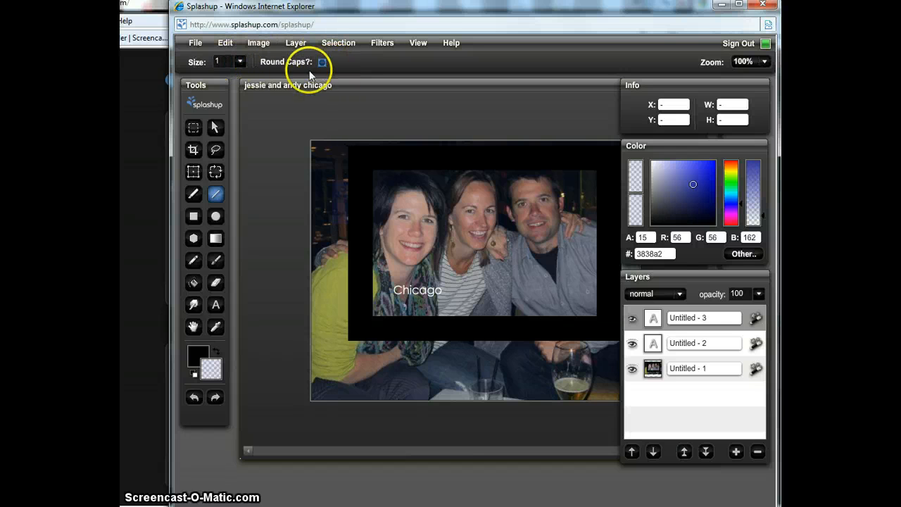
left_click(194, 325)
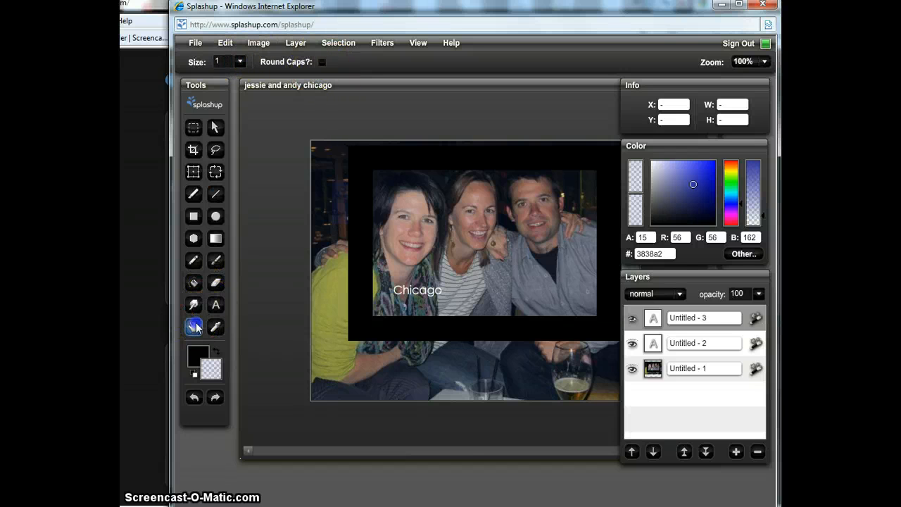
left_click(194, 306)
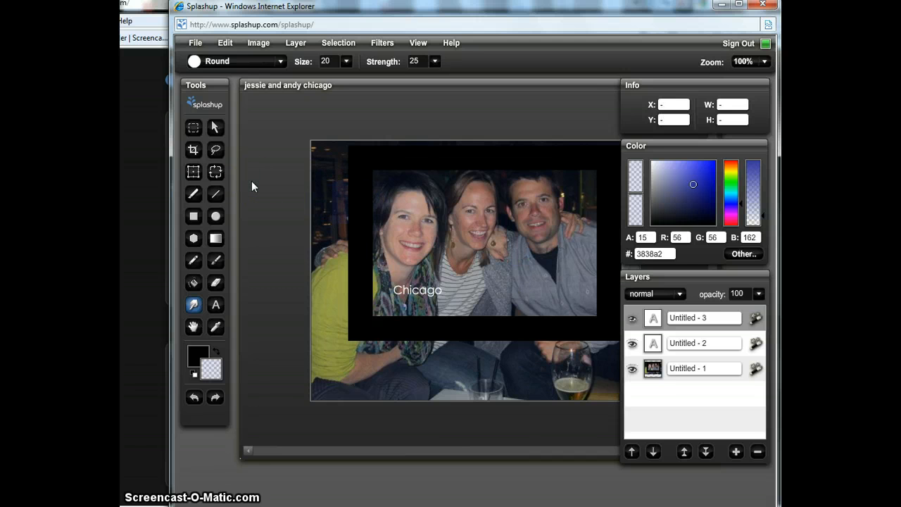
Lasso a freehand selection about 297 by 177 around the three people's heads
left_click(213, 152)
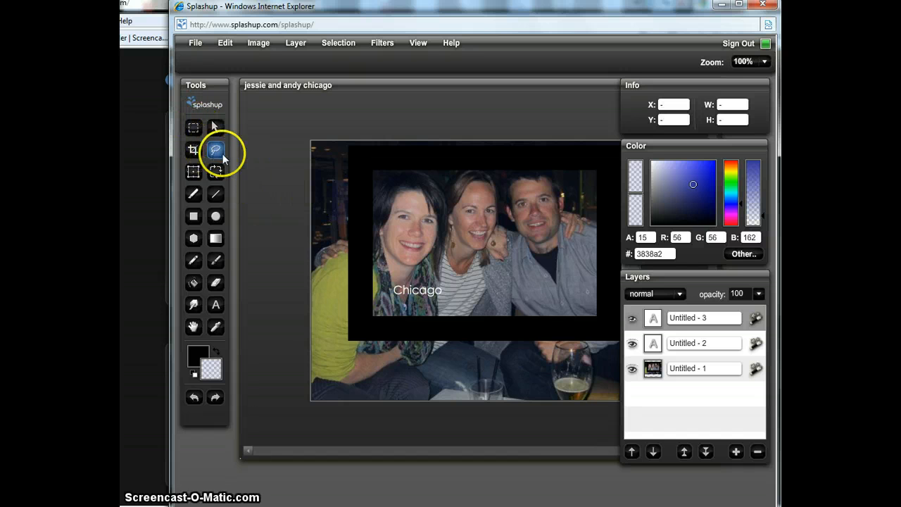
left_click(194, 127)
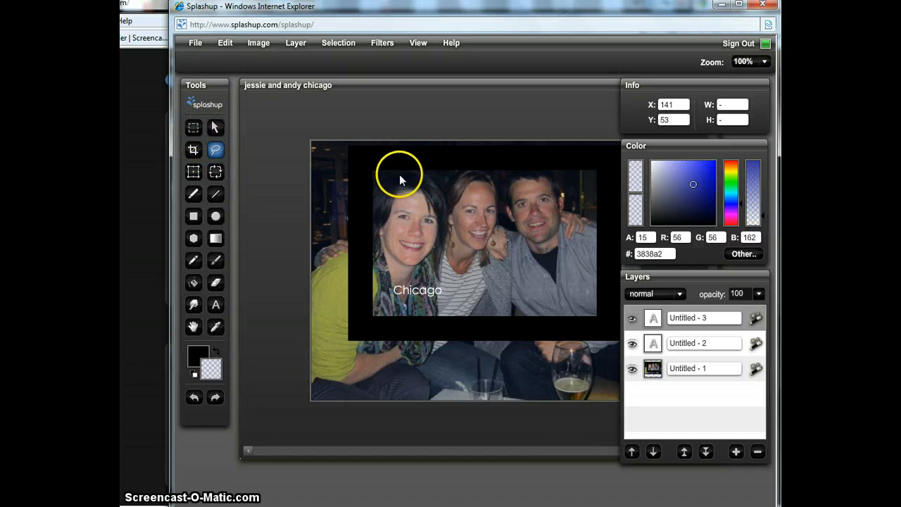
mouse_move(398, 174)
left_mouse_down()
mouse_move(385, 202)
mouse_move(434, 284)
mouse_move(513, 271)
mouse_move(562, 233)
mouse_move(562, 178)
mouse_move(519, 193)
mouse_move(470, 171)
mouse_move(397, 177)
left_mouse_up()
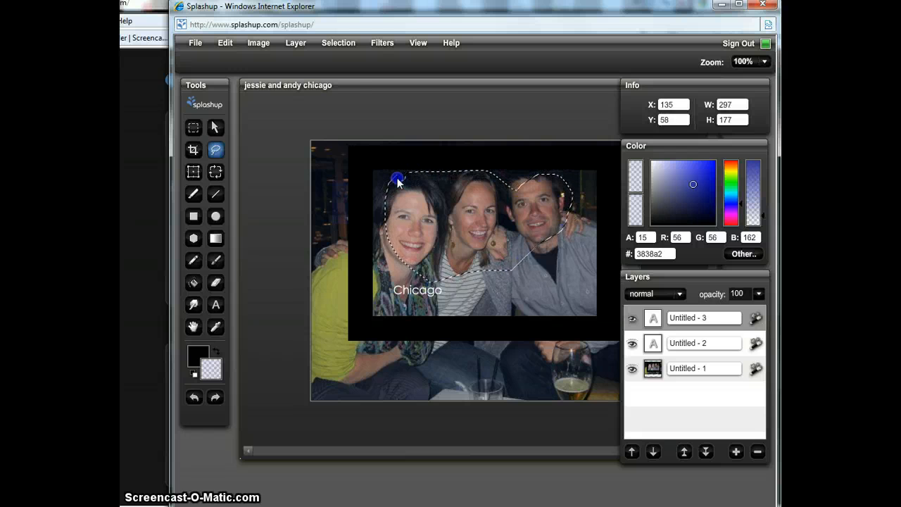
Check which commands are offered for the lasso selection and discard the selection
left_click(345, 44)
left_click(346, 43)
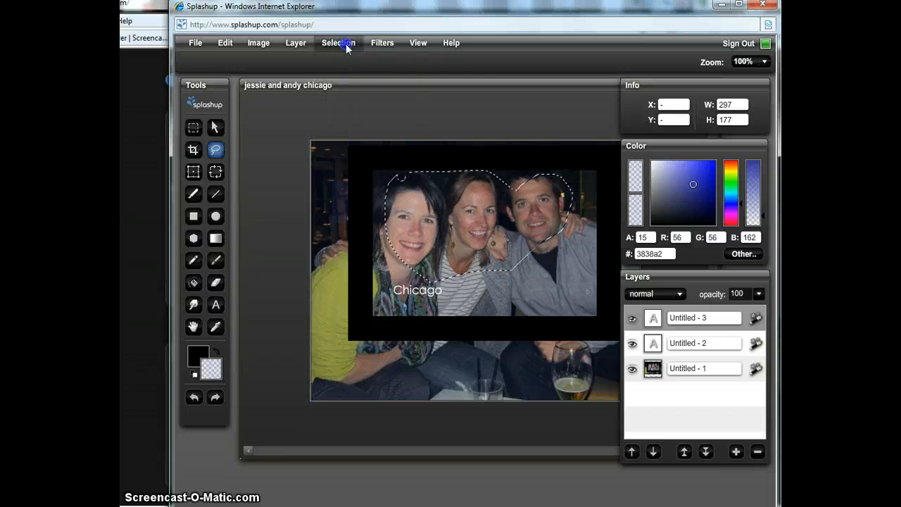
left_click(425, 212)
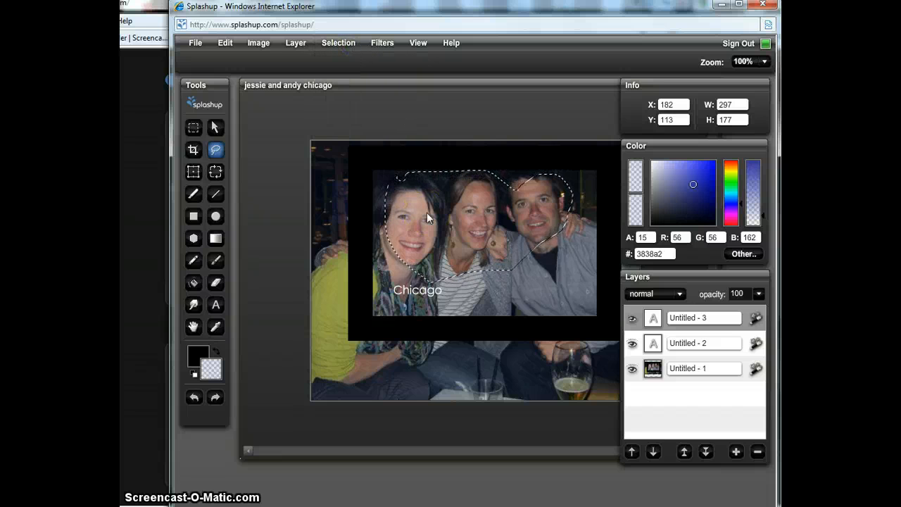
left_click(341, 44)
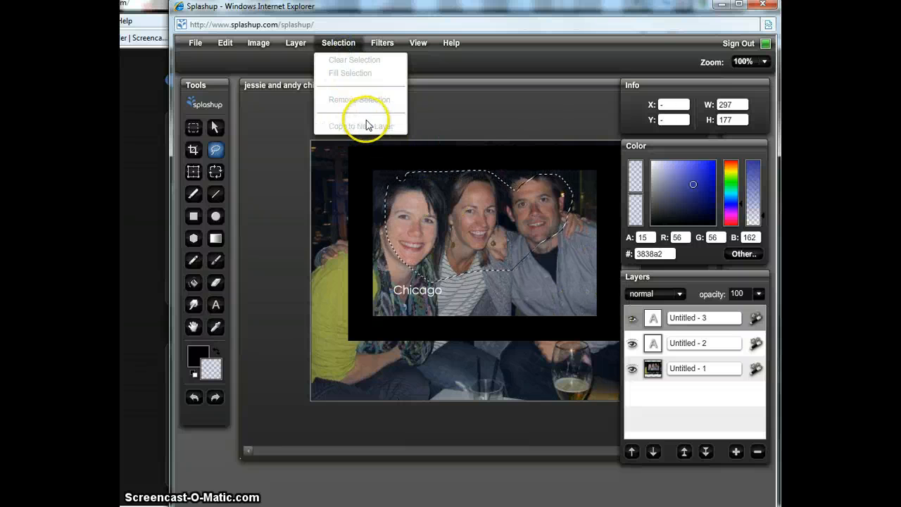
left_click(290, 216)
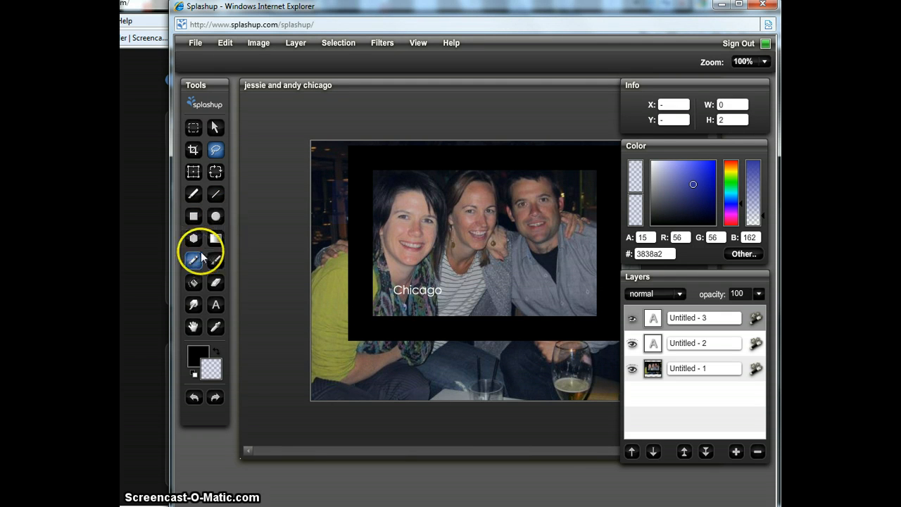
Raise the alpha of the blue drawing color to 85
left_click(193, 216)
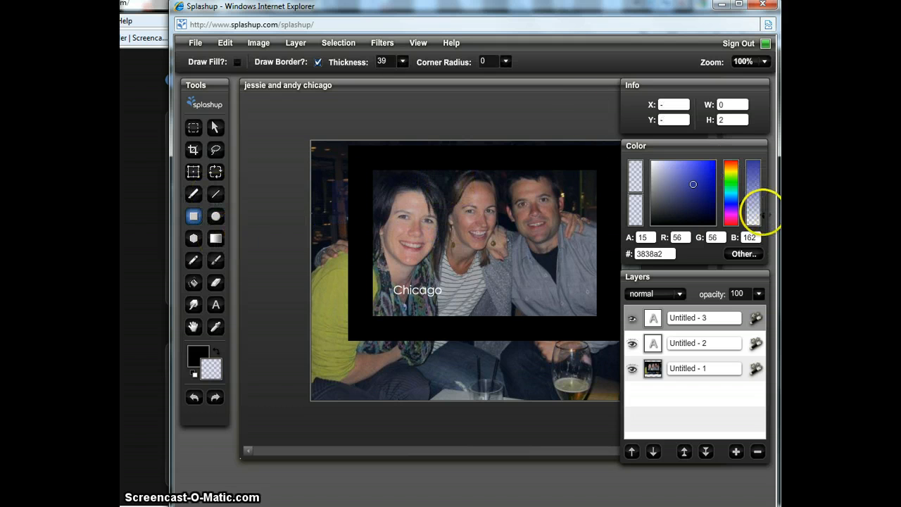
left_click(764, 217)
left_click_drag(763, 216, 758, 169)
Try to draw a filled three-sided polygon and a straight line over the people in the photo
left_click(196, 239)
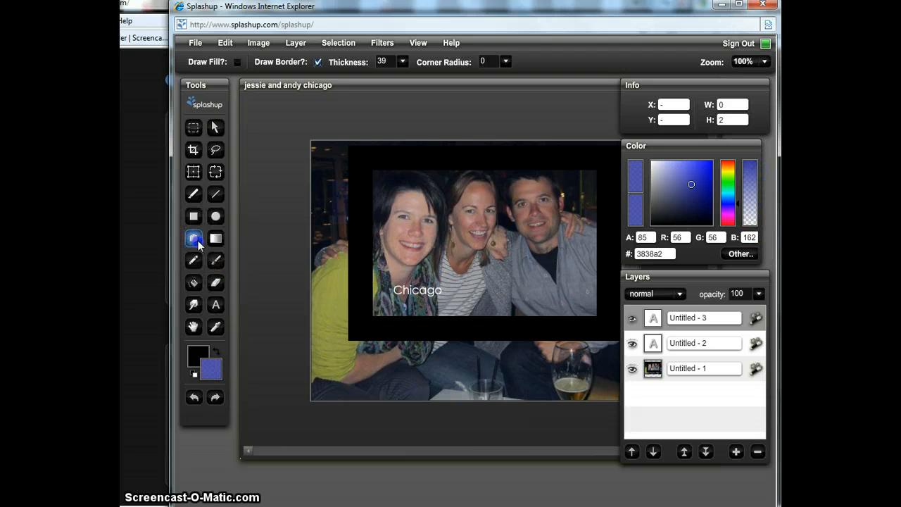
left_click(407, 215)
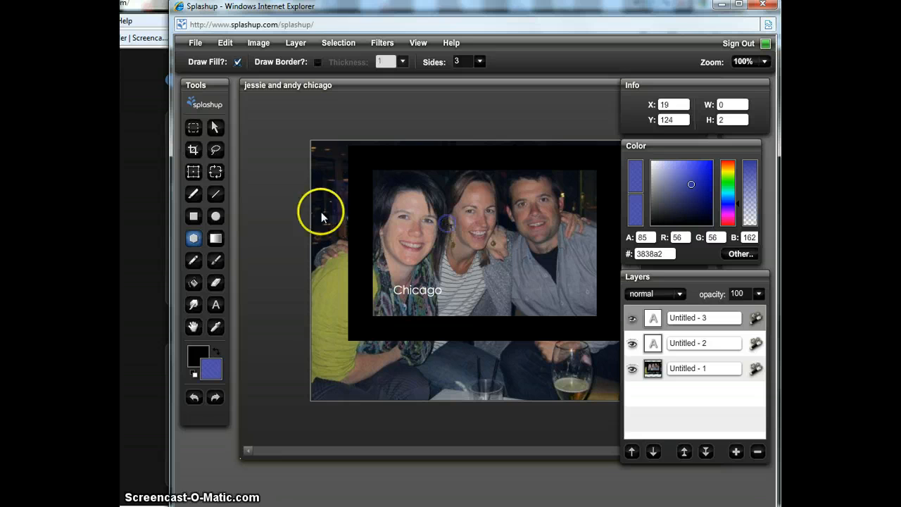
left_click(213, 199)
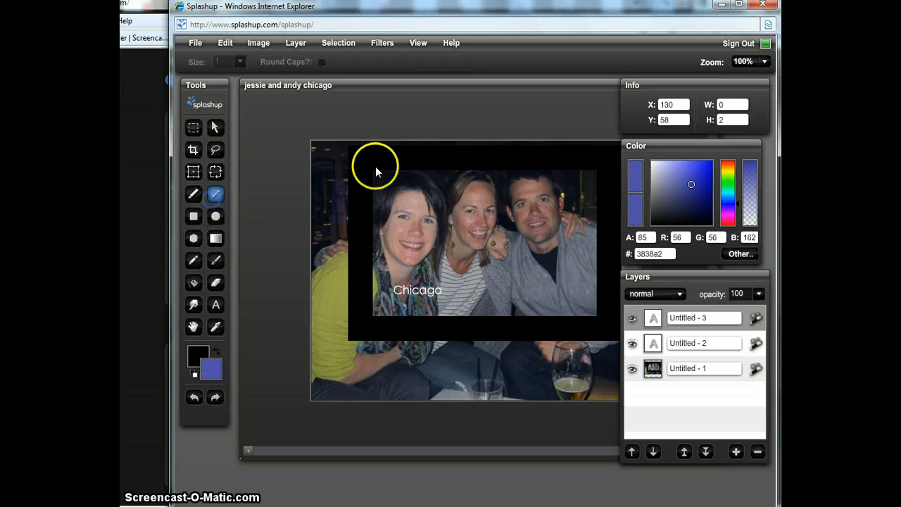
mouse_move(404, 186)
left_mouse_down()
mouse_move(412, 184)
mouse_move(396, 246)
mouse_move(450, 283)
left_mouse_up()
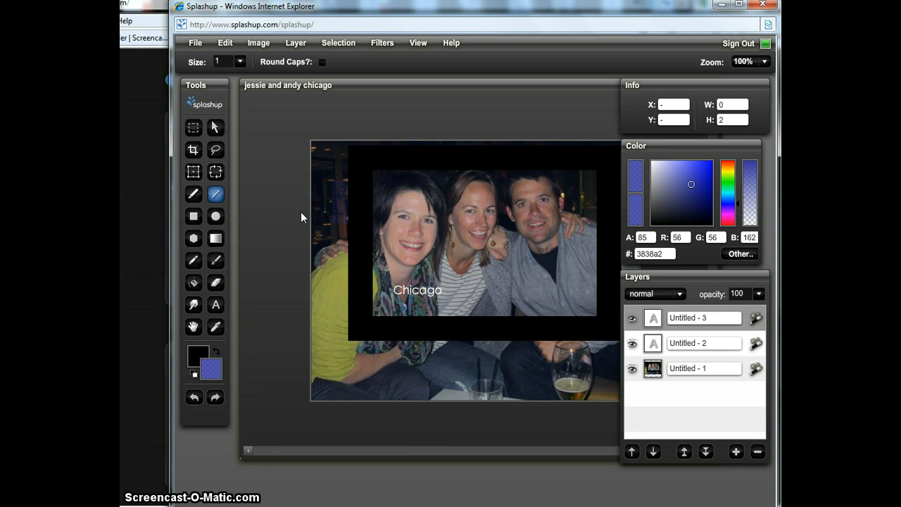
left_click(456, 242)
Bring up the image-saving options, examine the desktop and online save destinations, and cancel without saving
left_click(191, 44)
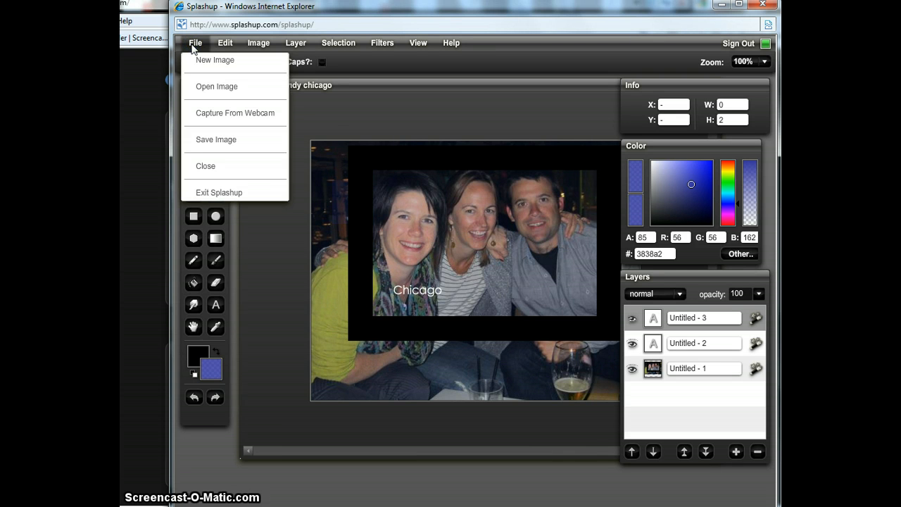
left_click(193, 45)
left_click(192, 43)
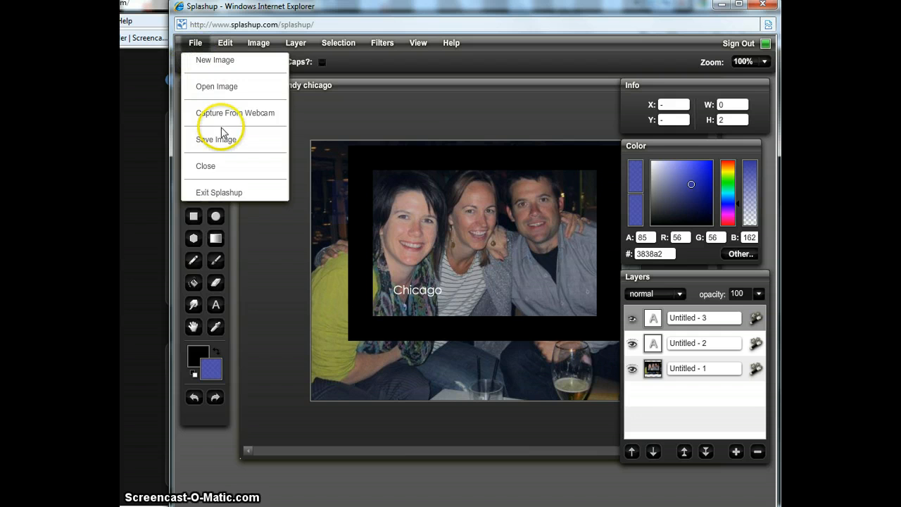
left_click(266, 246)
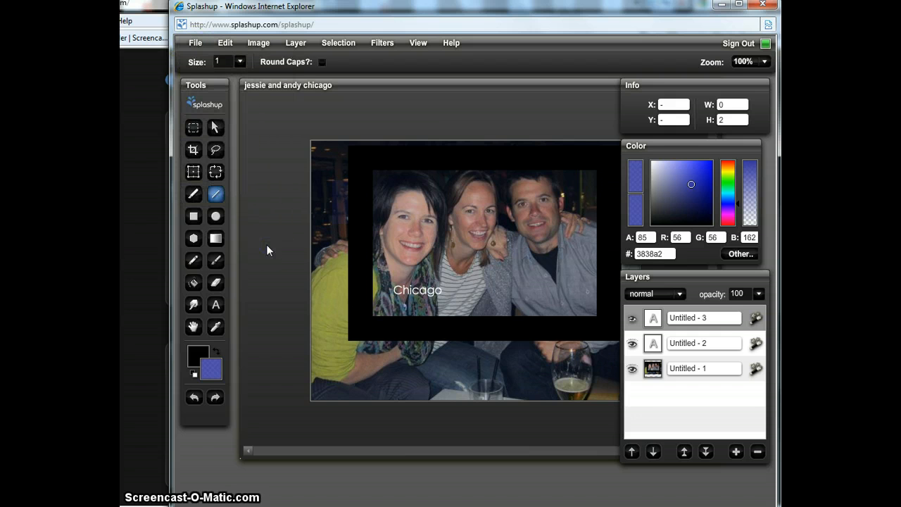
left_click(195, 43)
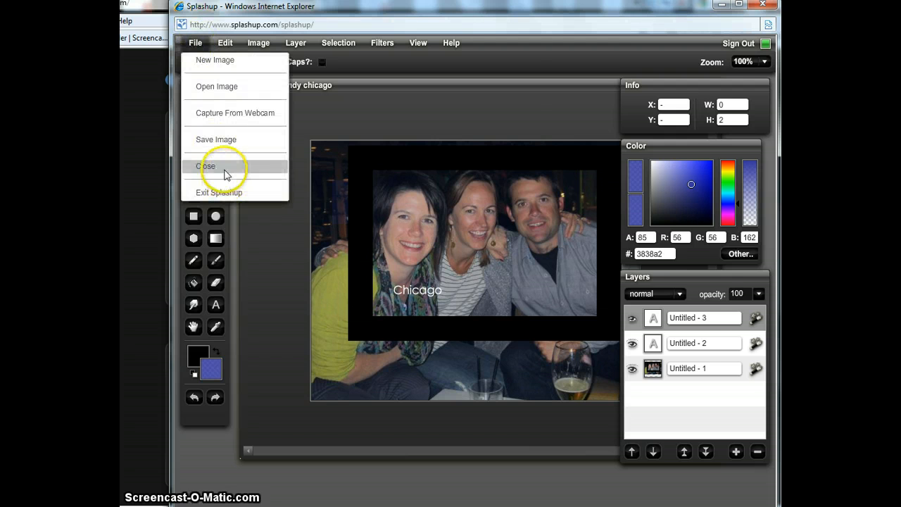
left_click(220, 143)
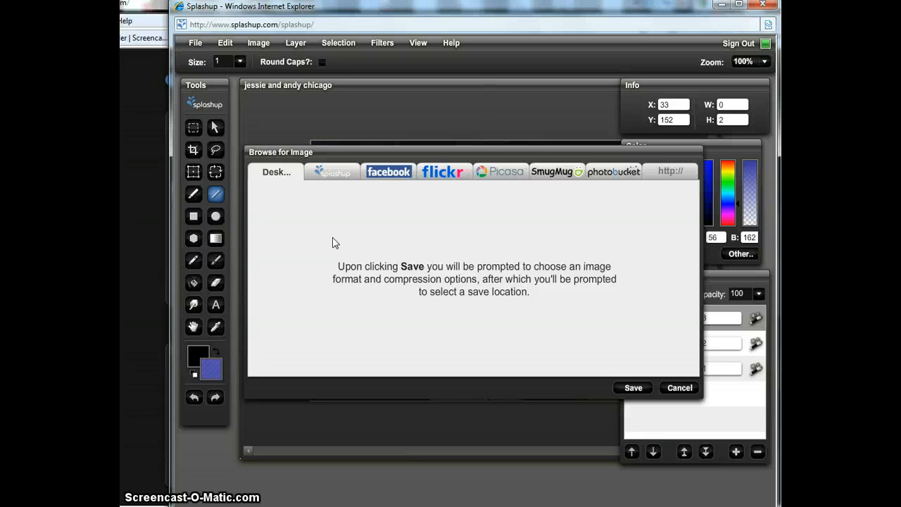
left_click(358, 225)
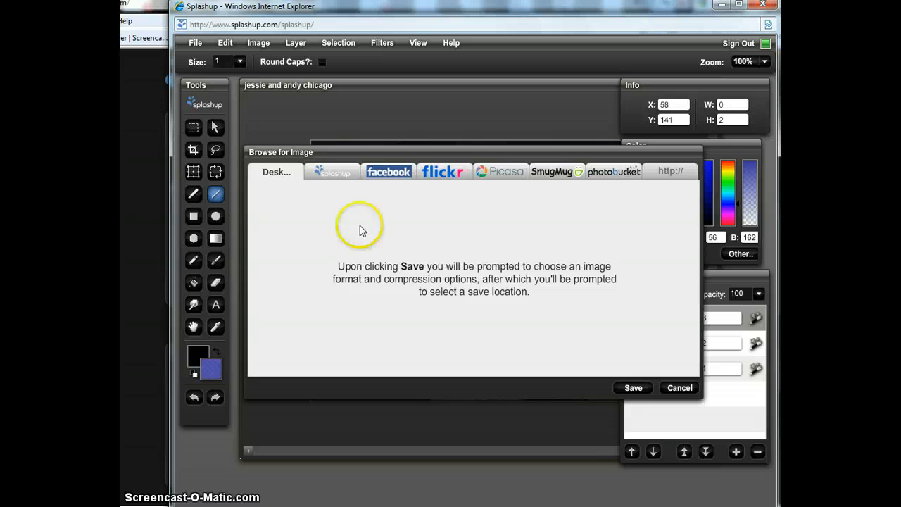
left_click(521, 342)
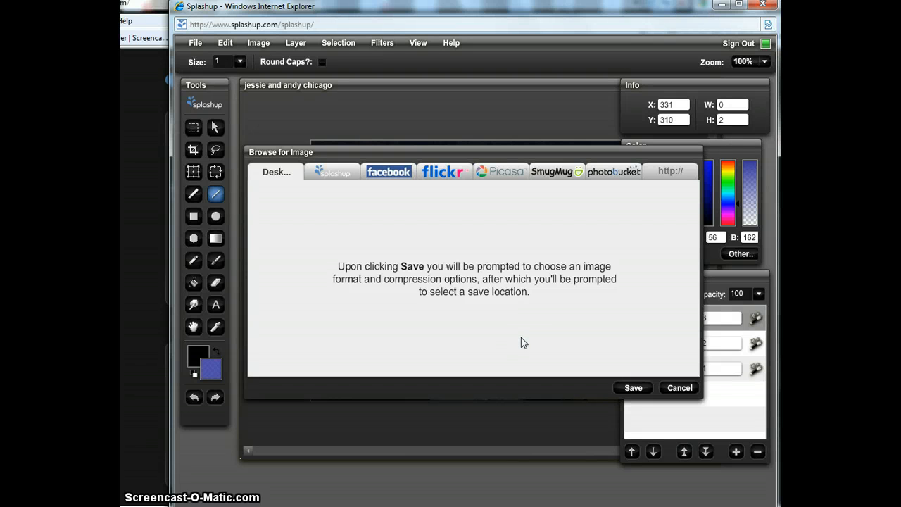
left_click(632, 388)
left_click(680, 387)
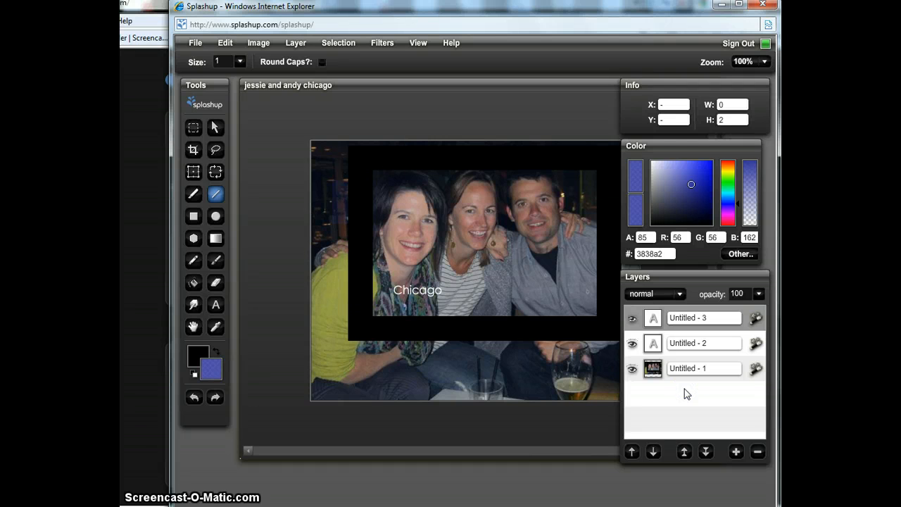
left_click(556, 269)
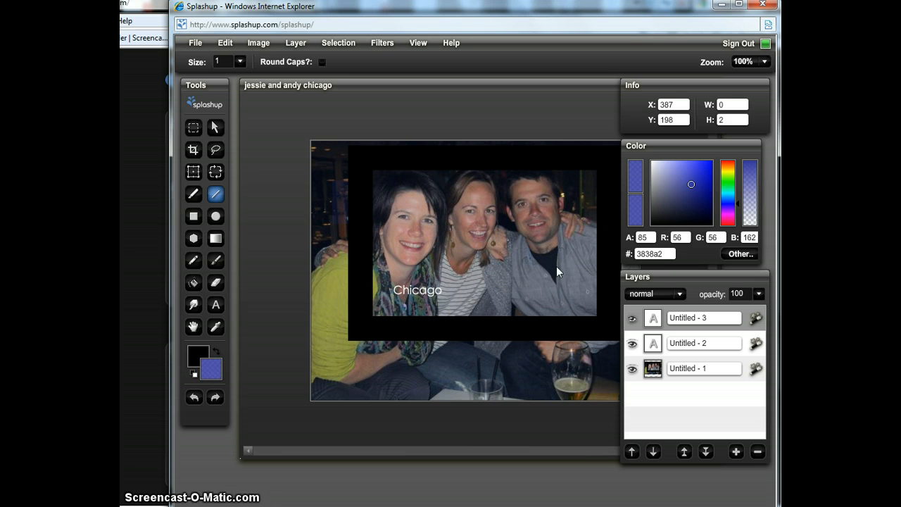
left_click(554, 266)
left_click(446, 181)
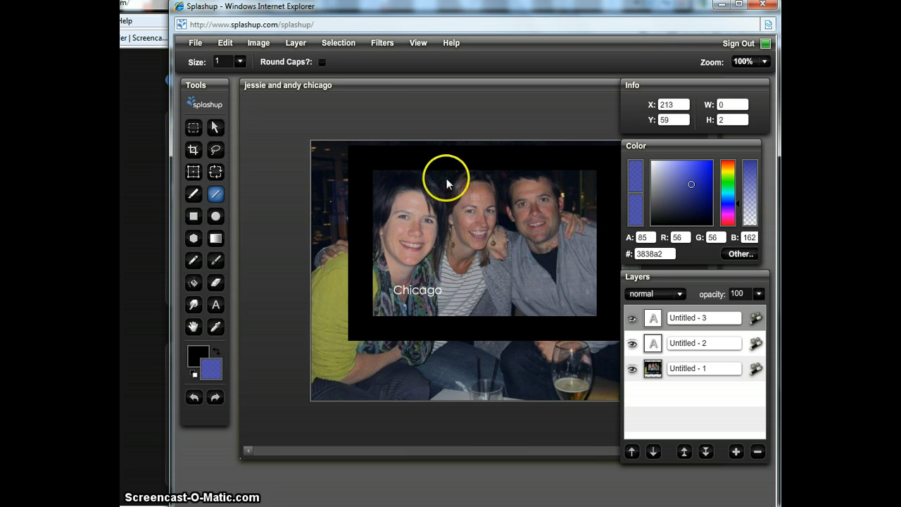